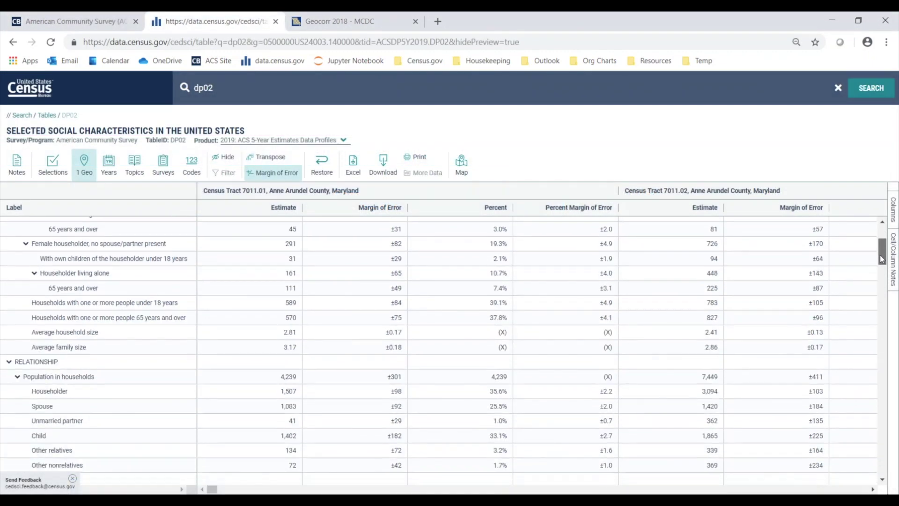
drag(883, 259, 878, 239)
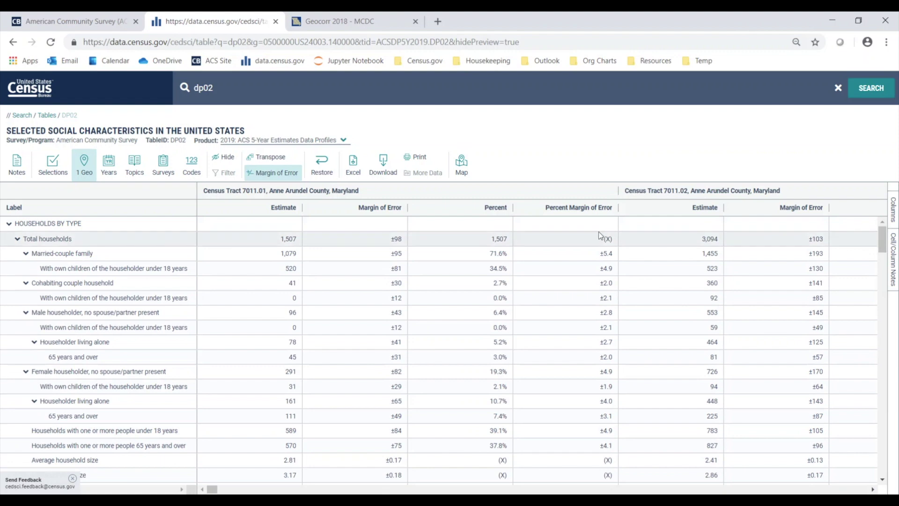
Switch the DP02 table to a tract map of Anne Arundel County shaded by total households.
click(462, 166)
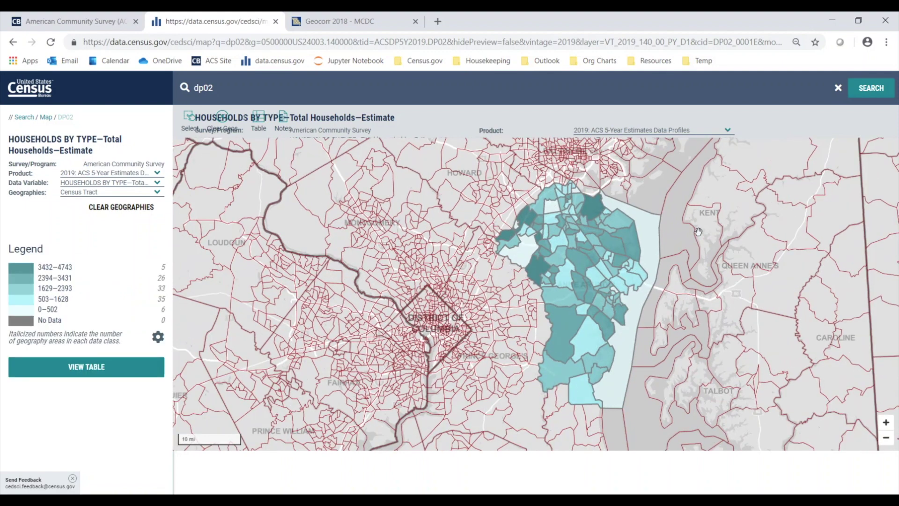
On the Geocorr 2018 tab, pick PUMA under 2012 Geographies as the source.
click(356, 23)
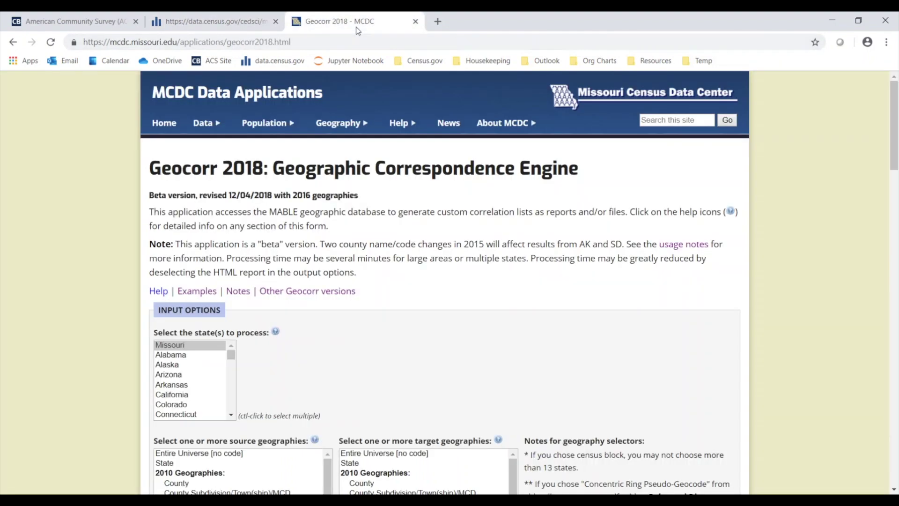
drag(892, 134, 892, 145)
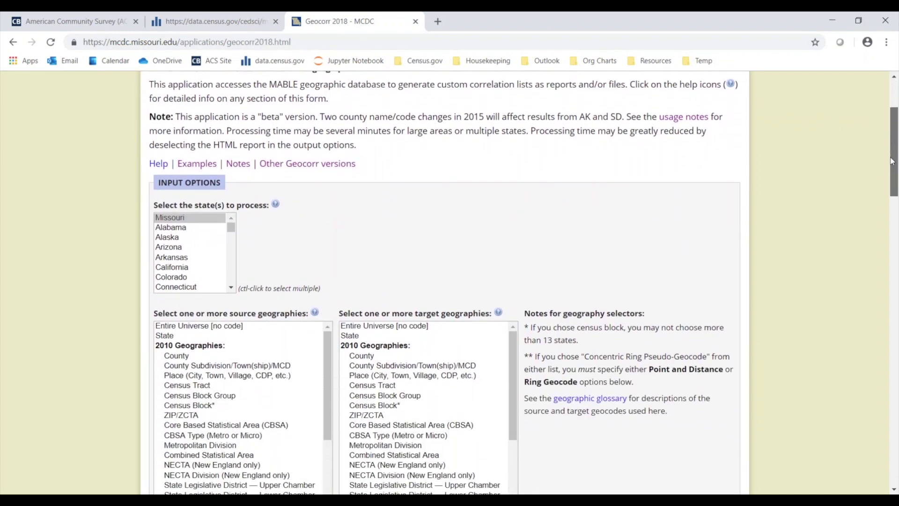
drag(892, 145, 893, 202)
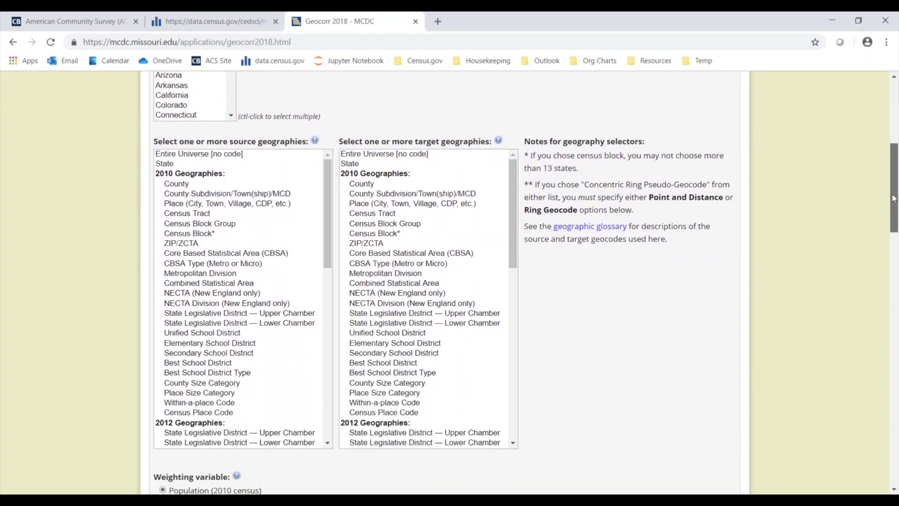
scroll(257, 196, down, 2)
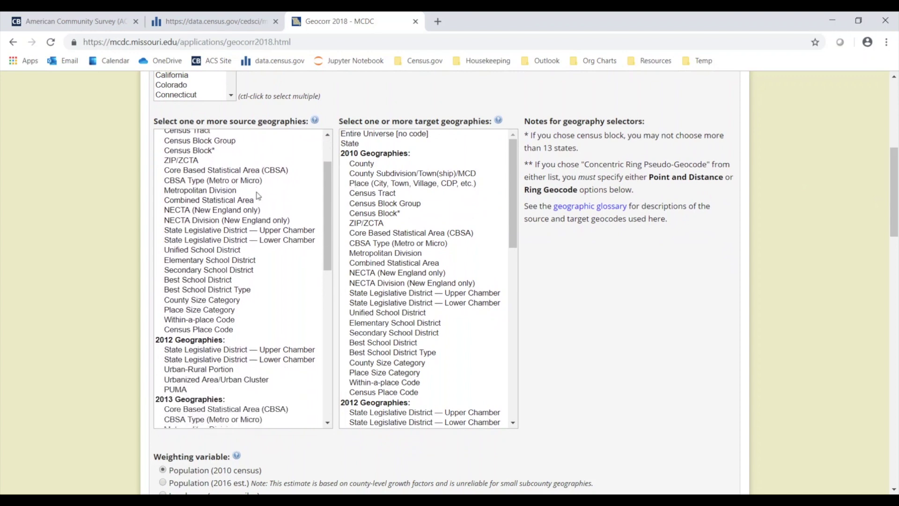
scroll(257, 196, up, 2)
scroll(450, 190, down, 2)
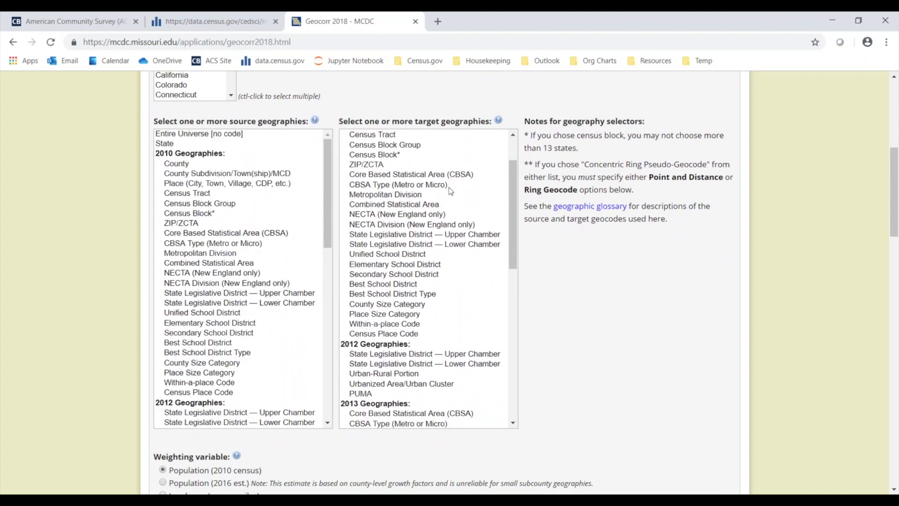
scroll(449, 191, down, 3)
scroll(450, 191, up, 1)
scroll(451, 191, up, 2)
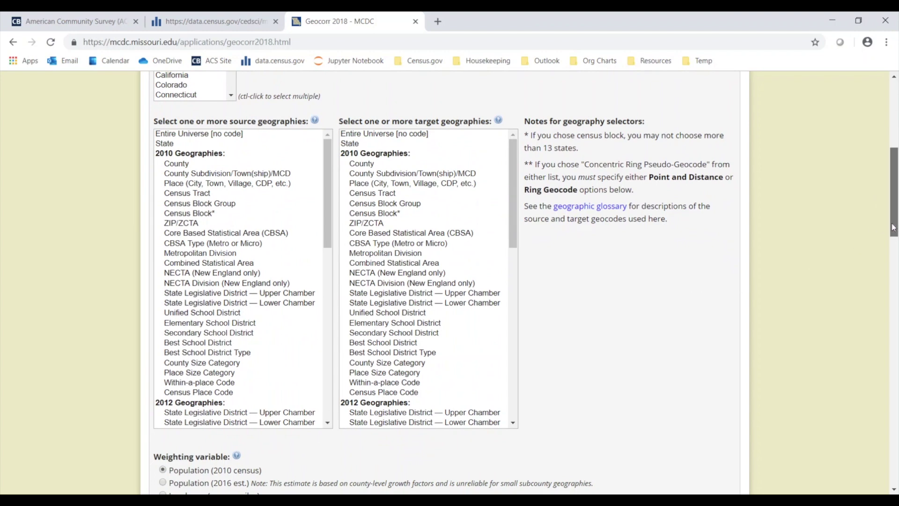
drag(894, 210, 894, 219)
scroll(289, 328, down, 2)
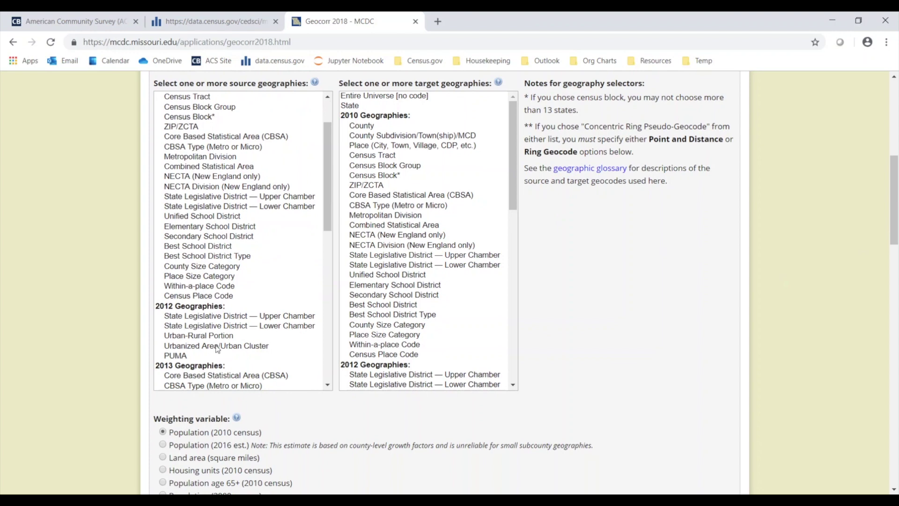
click(169, 356)
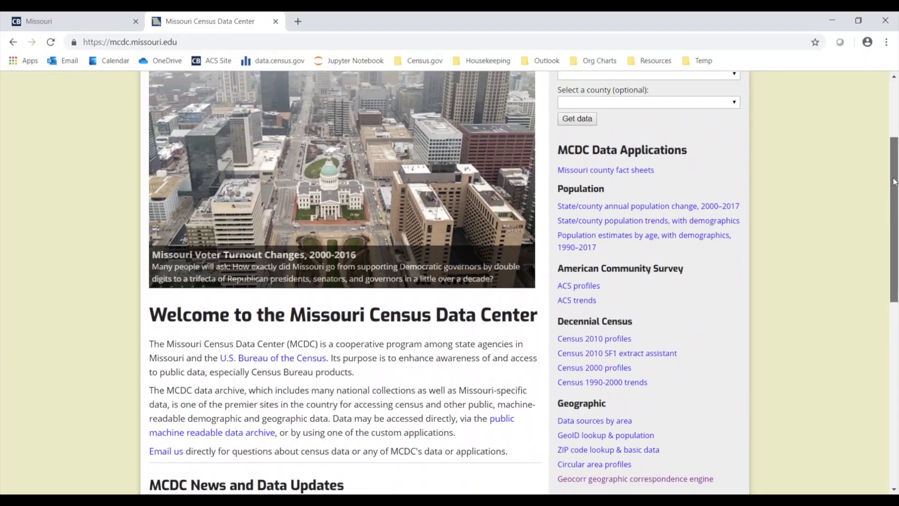
scroll(898, 113, up, 3)
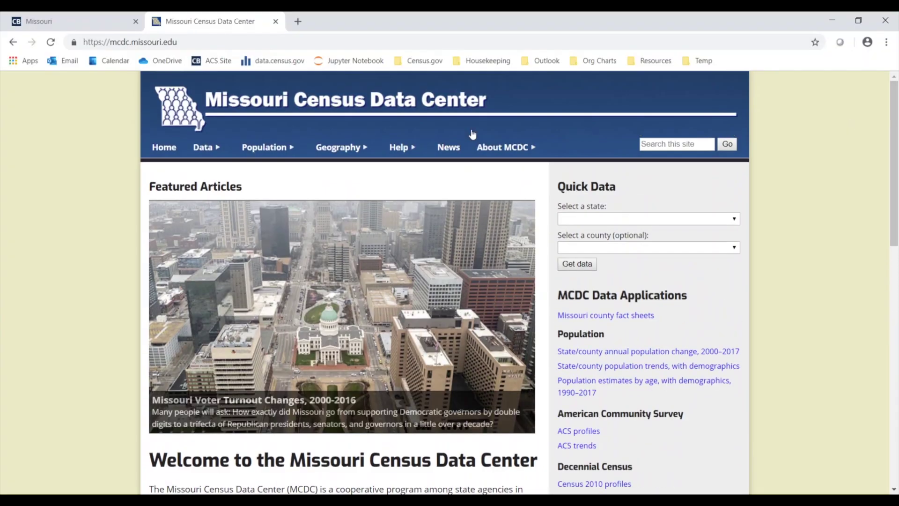
mouse_move(341, 147)
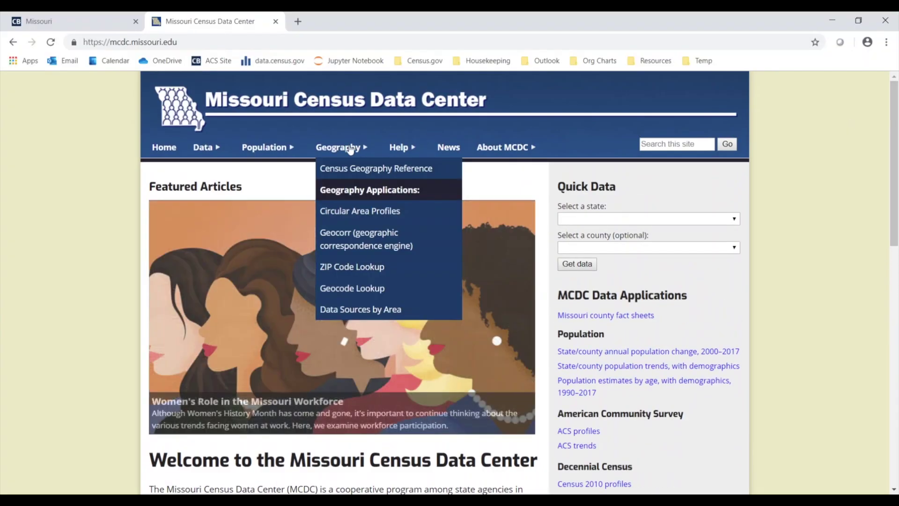
Go through the MCDC Geocorr Applications page to the Geocorr 2018 version.
click(356, 236)
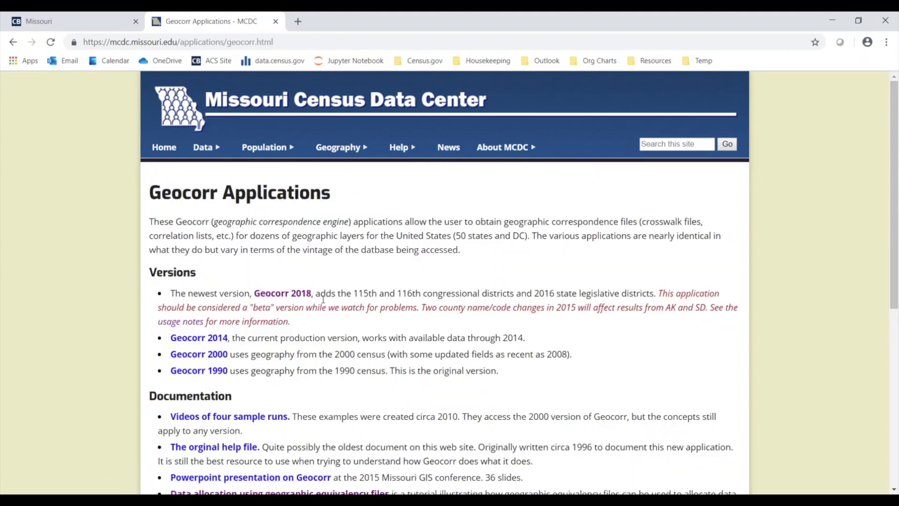
scroll(322, 303, down, 1)
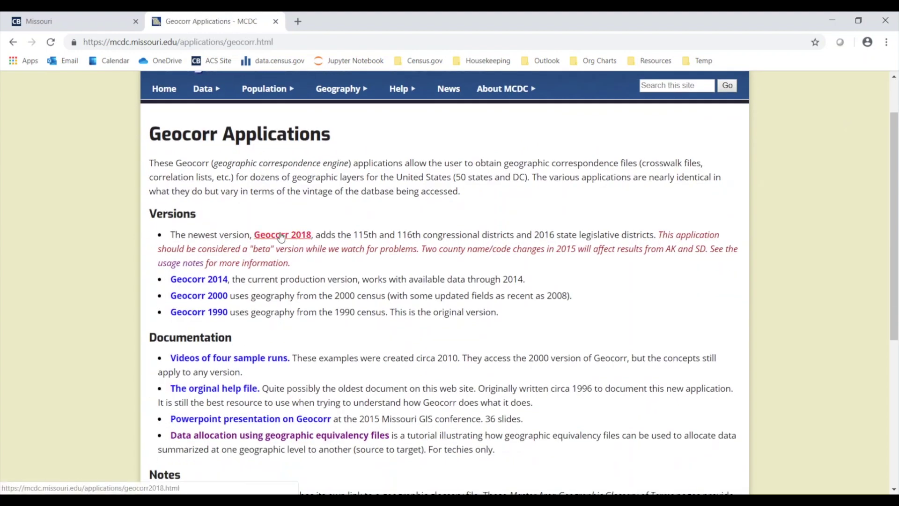
click(282, 236)
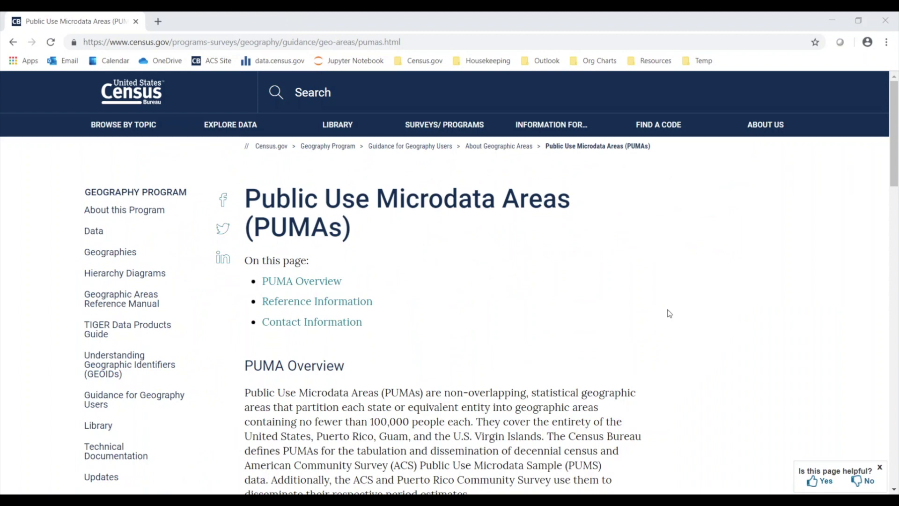
scroll(669, 313, down, 1)
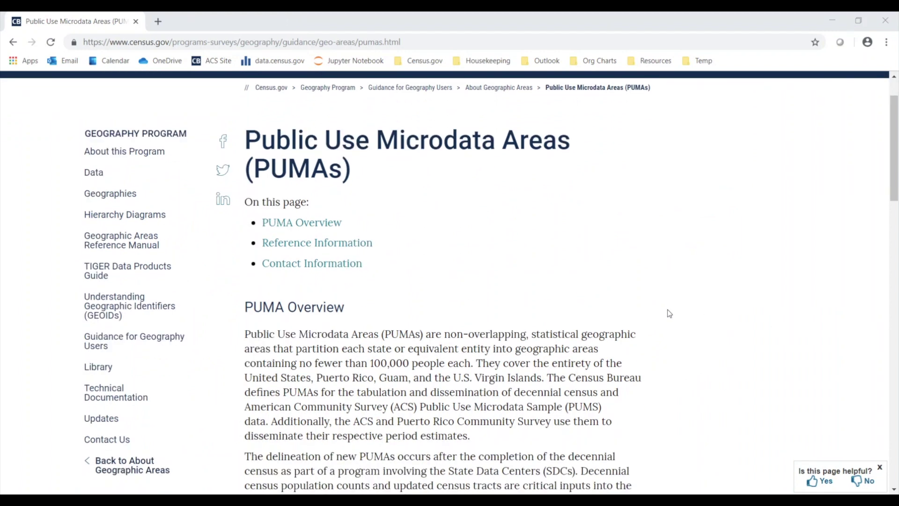
scroll(669, 314, down, 1)
scroll(670, 314, down, 1)
scroll(669, 313, down, 1)
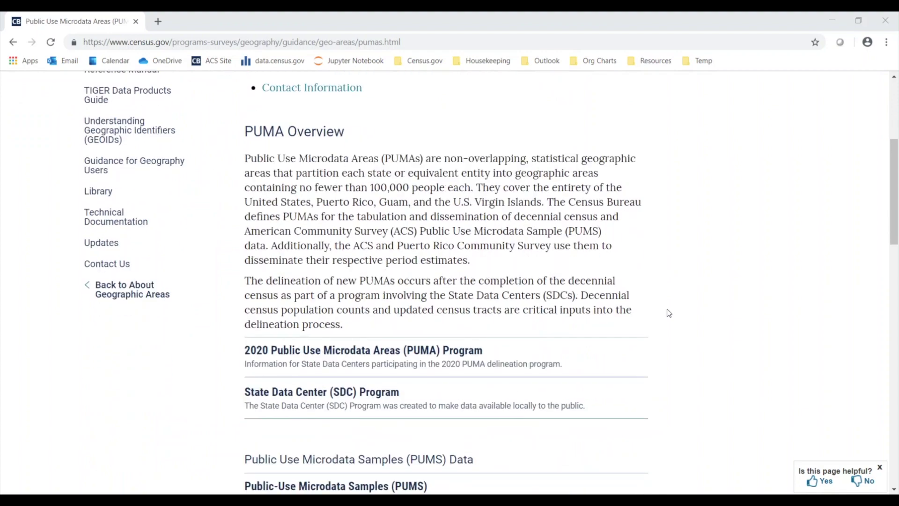
scroll(669, 313, up, 1)
scroll(669, 314, up, 3)
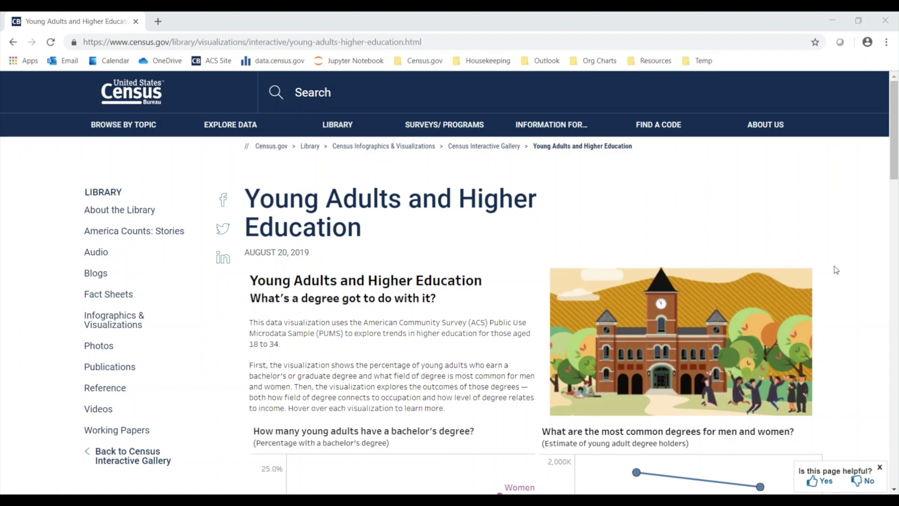
scroll(835, 270, down, 2)
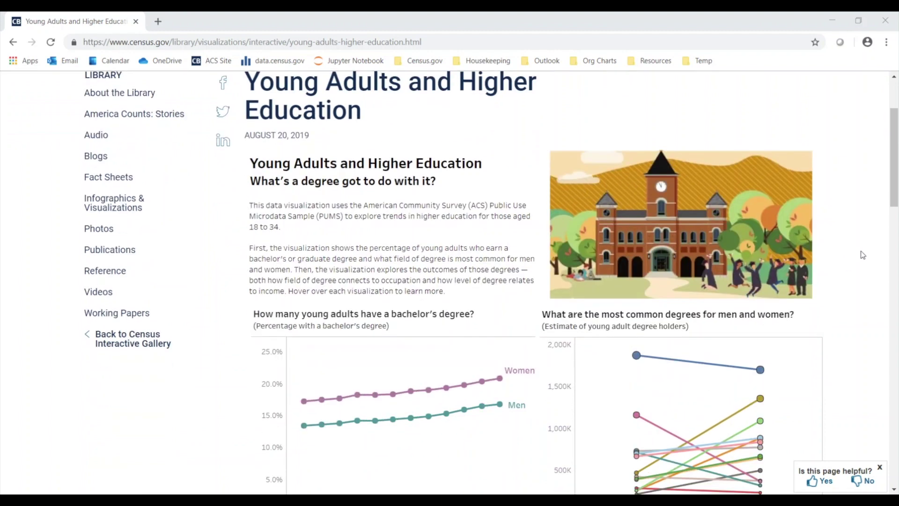
scroll(864, 259, down, 2)
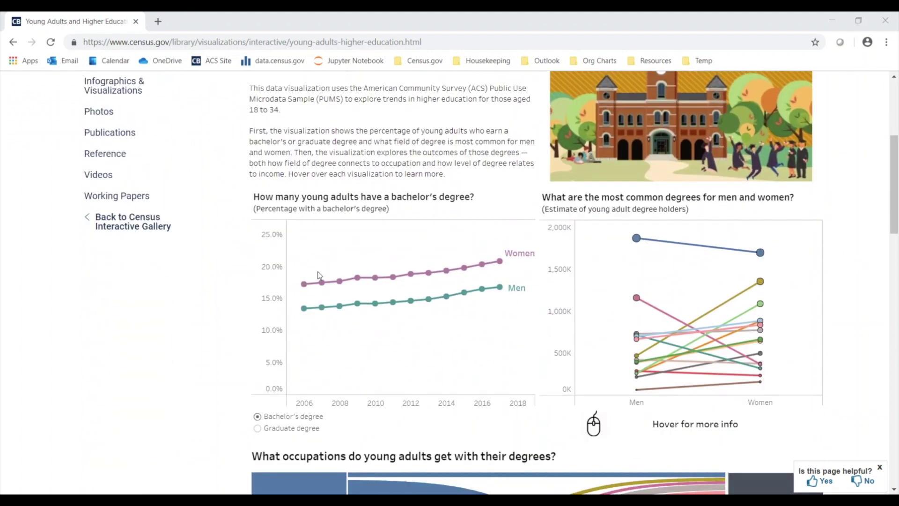
mouse_move(761, 351)
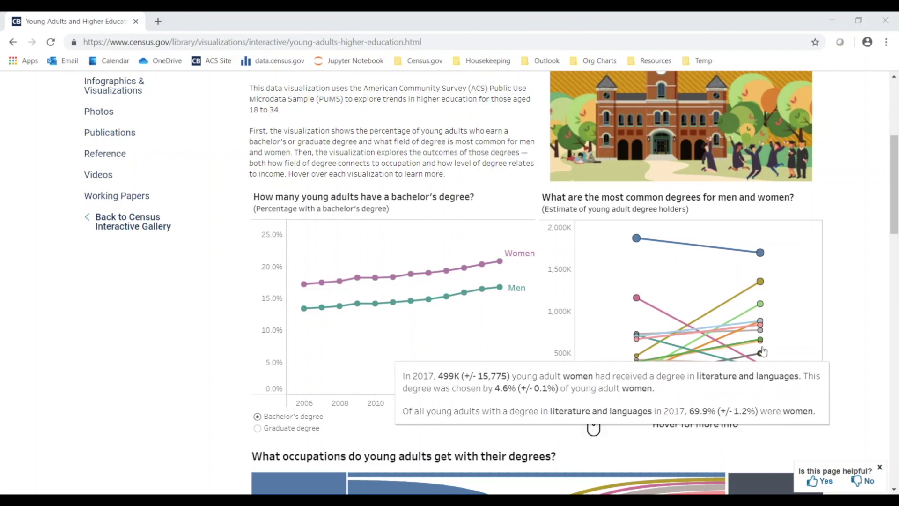
scroll(850, 330, down, 2)
scroll(850, 329, down, 1)
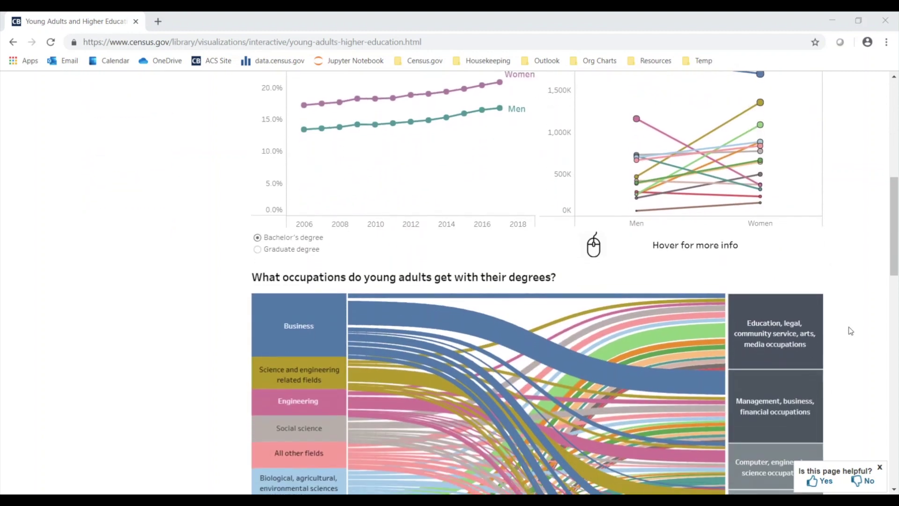
scroll(852, 330, down, 2)
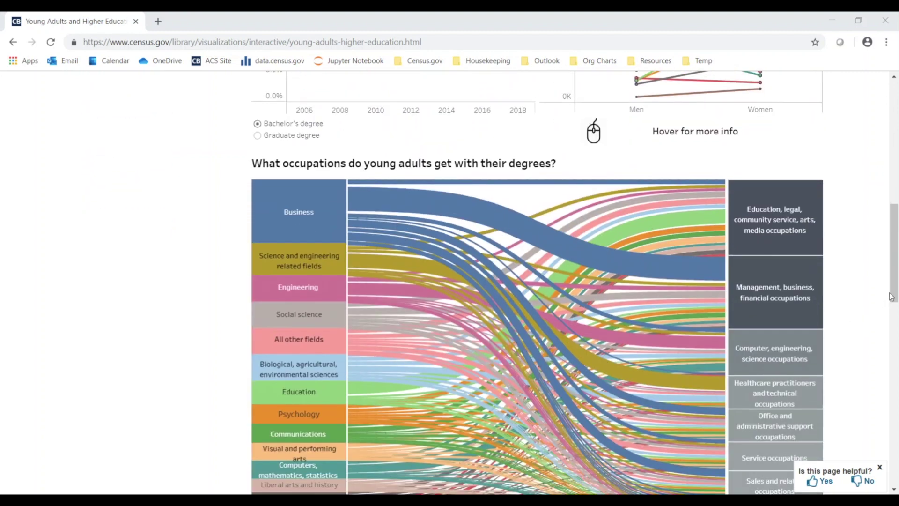
drag(890, 296, 895, 316)
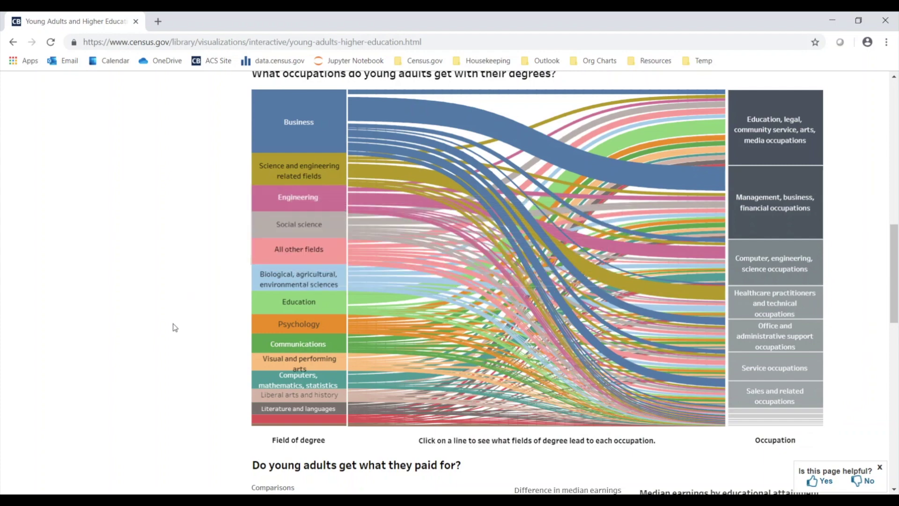
scroll(174, 328, down, 3)
scroll(174, 328, down, 2)
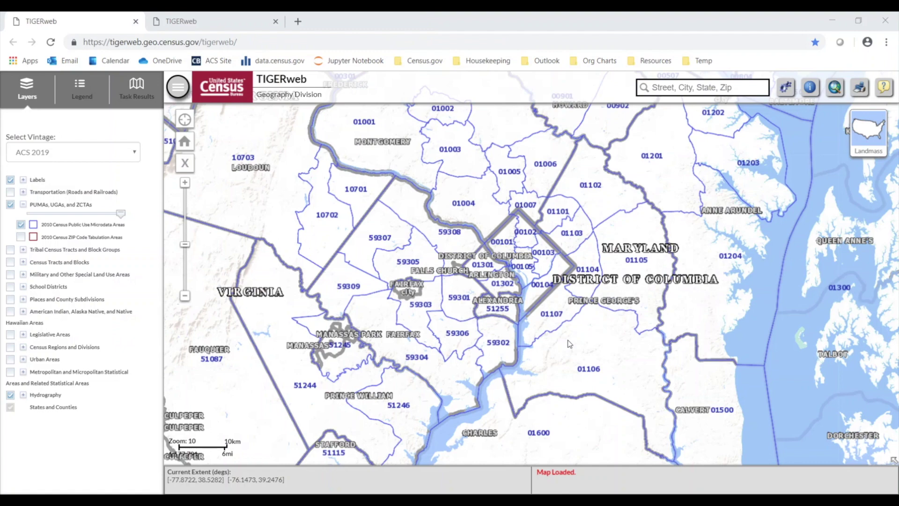
Pan the TIGERweb map across the PUMA boundaries around Washington DC.
drag(569, 344, 827, 313)
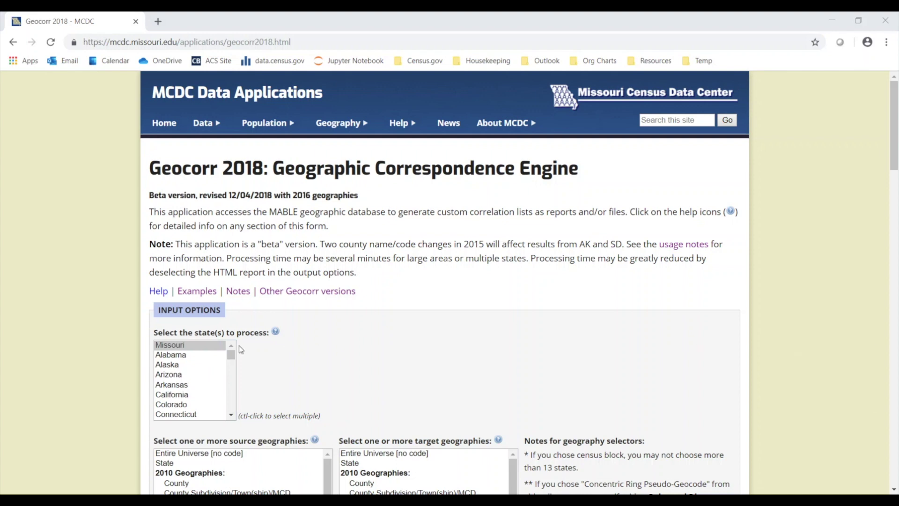
mouse_move(229, 355)
mouse_down()
mouse_move(228, 370)
mouse_move(229, 361)
mouse_up()
mouse_move(231, 353)
mouse_down()
mouse_move(230, 379)
mouse_move(194, 369)
mouse_up()
Select Maryland and add Virginia in the states-to-process list.
click(196, 366)
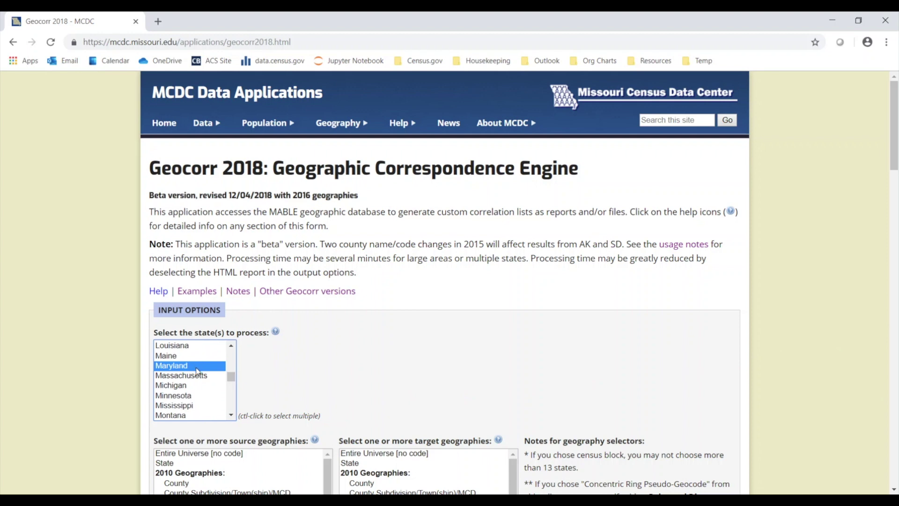
drag(233, 378, 231, 413)
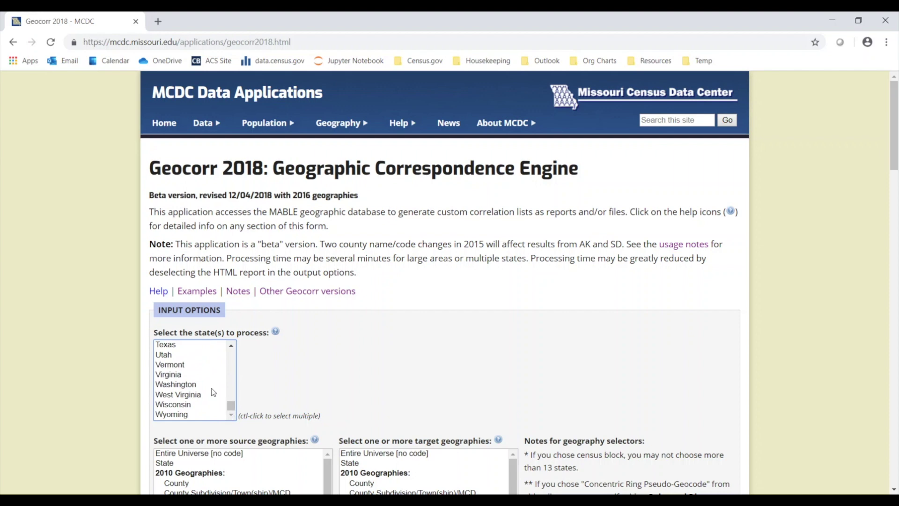
click(183, 378)
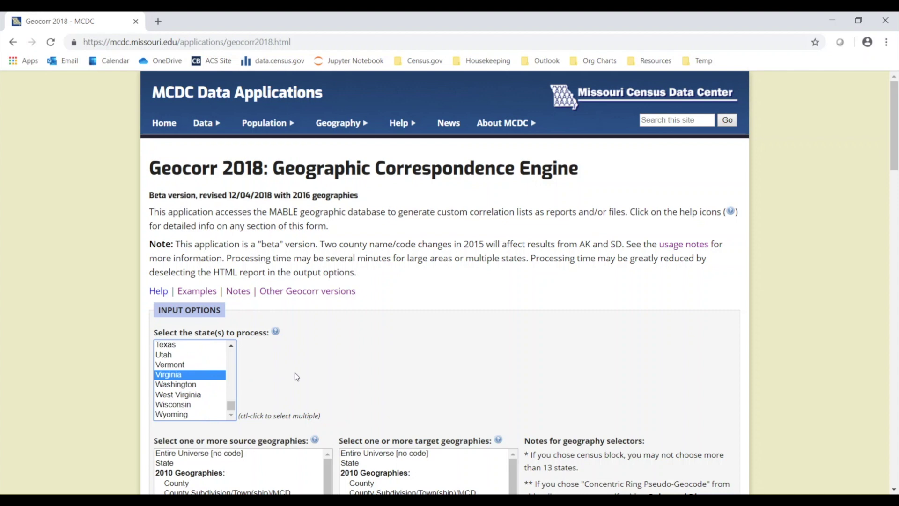
scroll(523, 375, down, 1)
scroll(523, 375, down, 1)
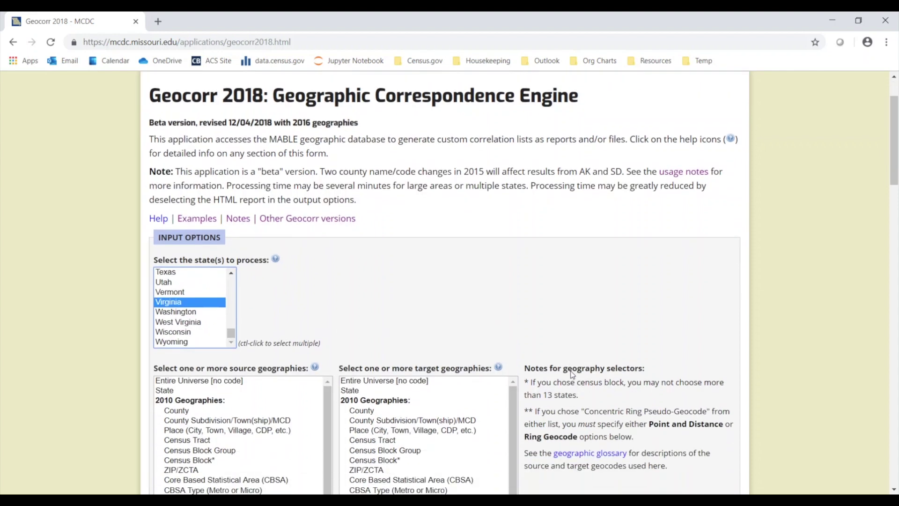
scroll(568, 372, down, 1)
scroll(573, 381, down, 1)
scroll(570, 392, down, 1)
scroll(571, 393, down, 1)
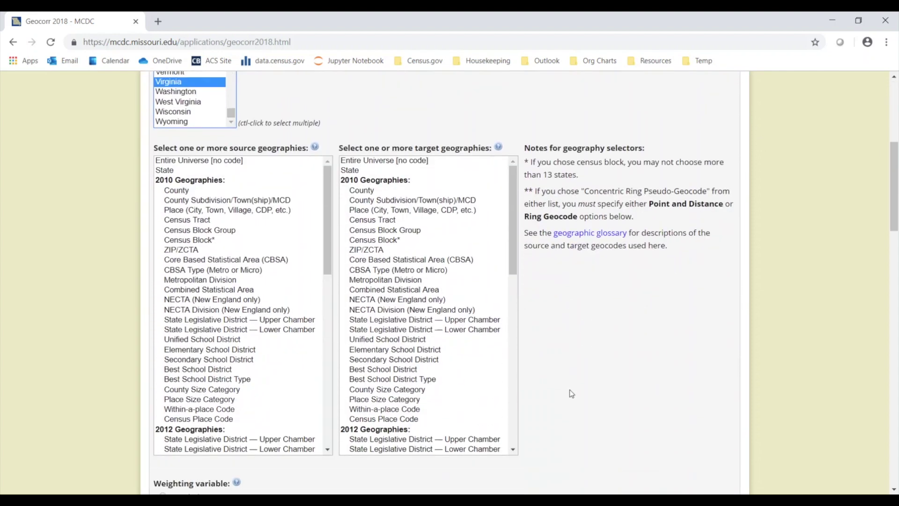
drag(327, 268, 325, 295)
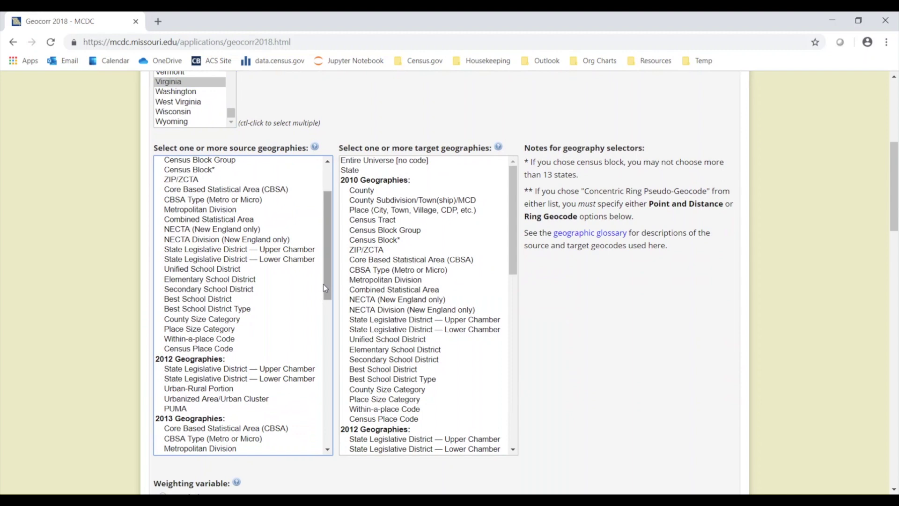
Pick 2012 PUMA as source and County as target, then submit the request.
click(186, 408)
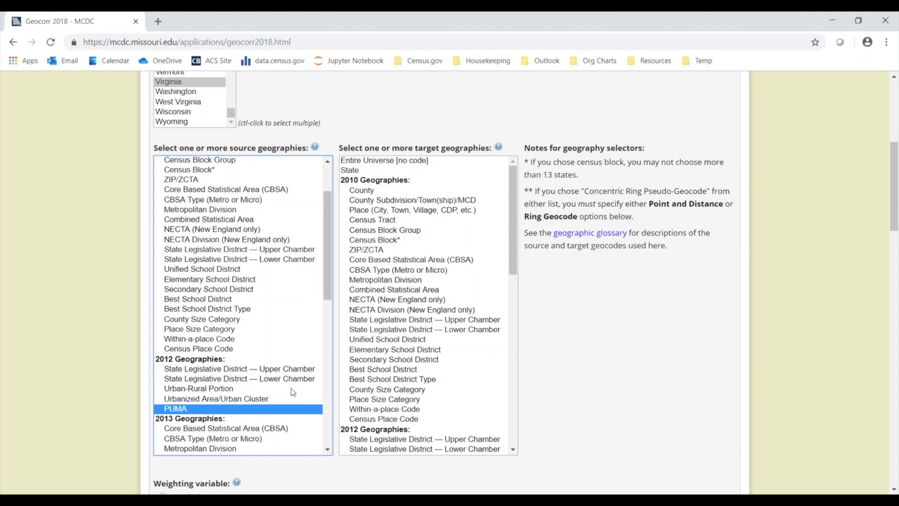
click(363, 196)
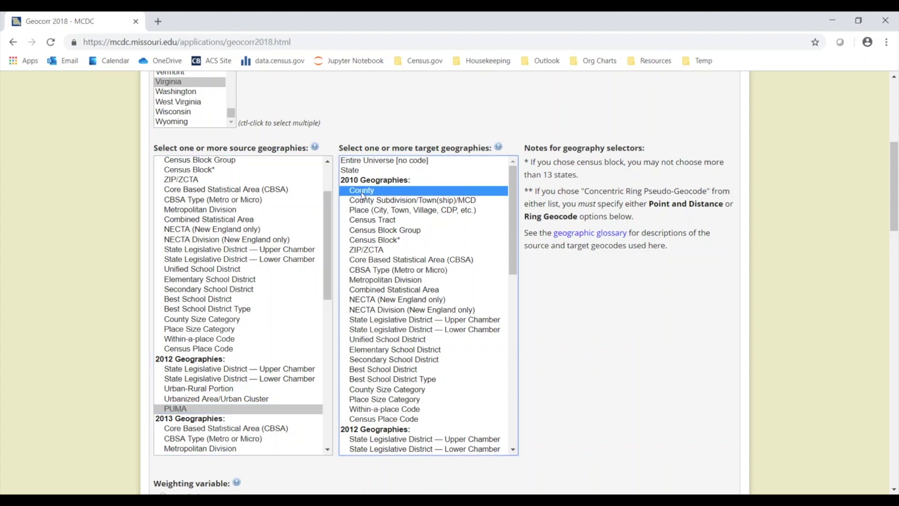
click(619, 324)
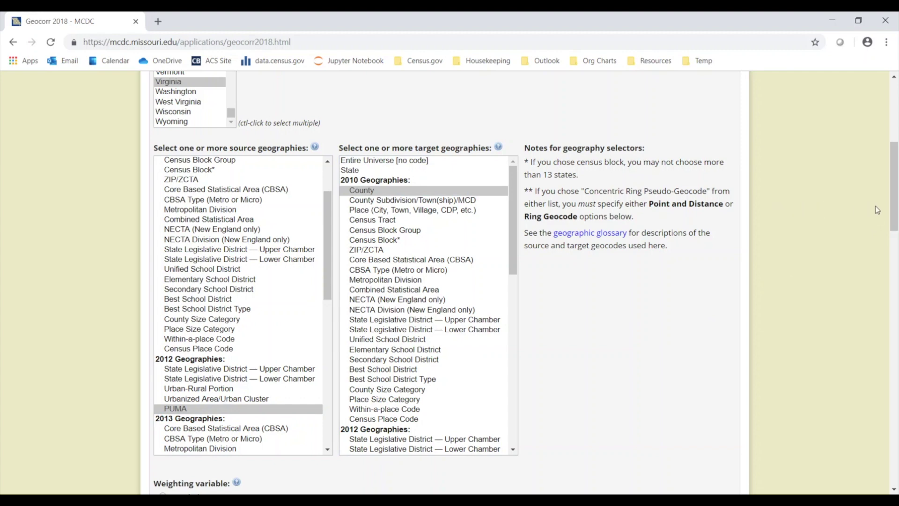
drag(894, 213, 894, 230)
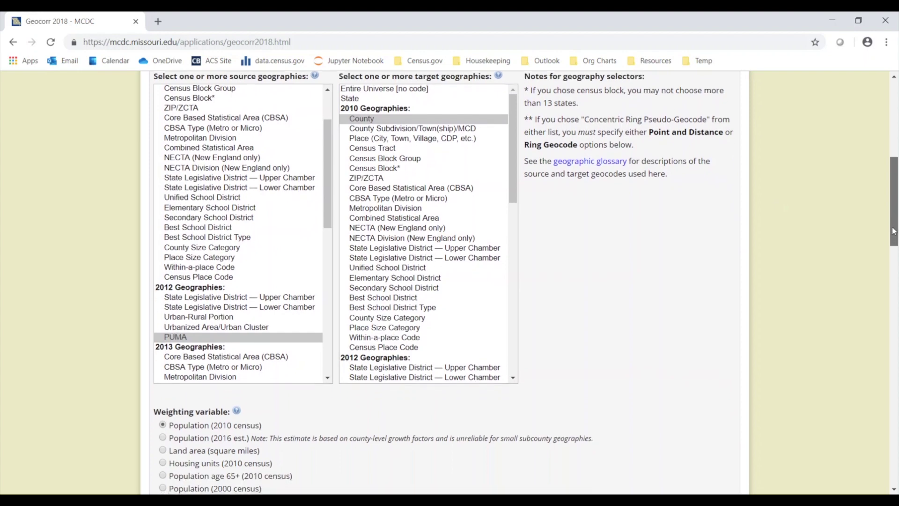
drag(895, 230, 893, 234)
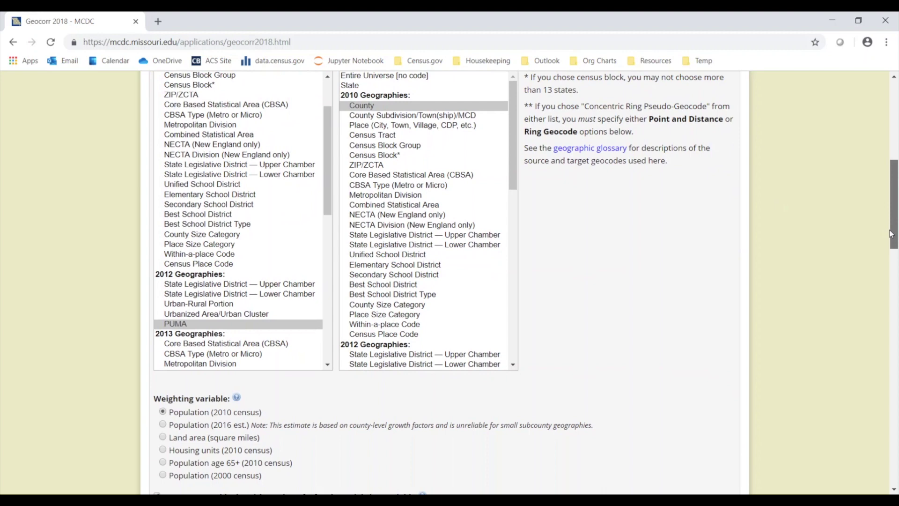
drag(893, 233, 891, 224)
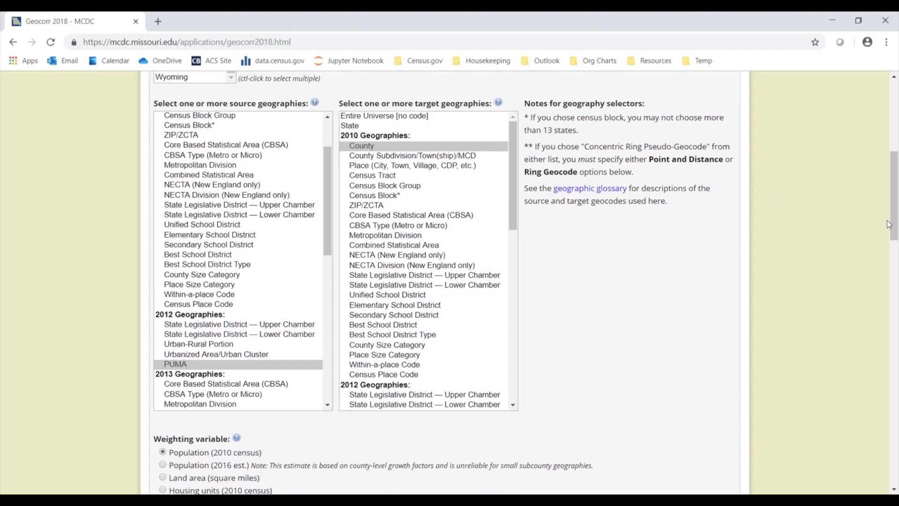
scroll(525, 276, down, 1)
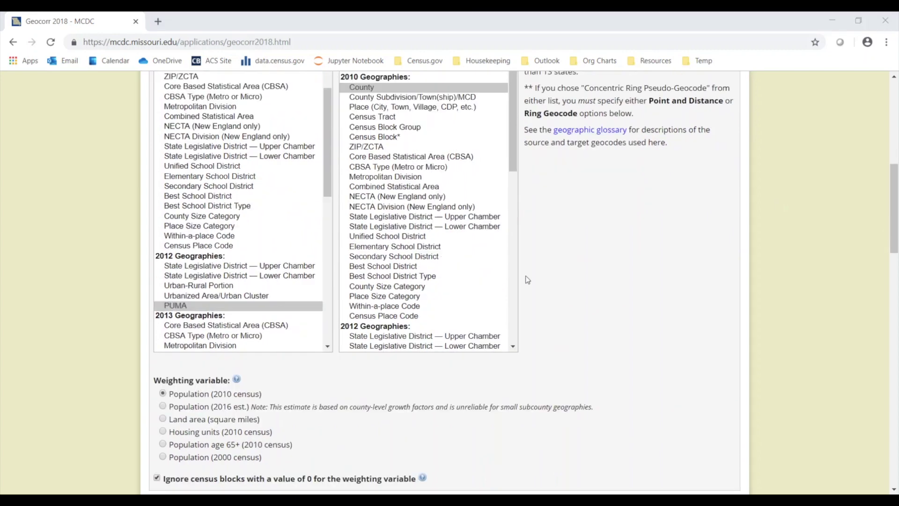
scroll(547, 279, down, 2)
scroll(547, 278, down, 2)
scroll(546, 279, down, 2)
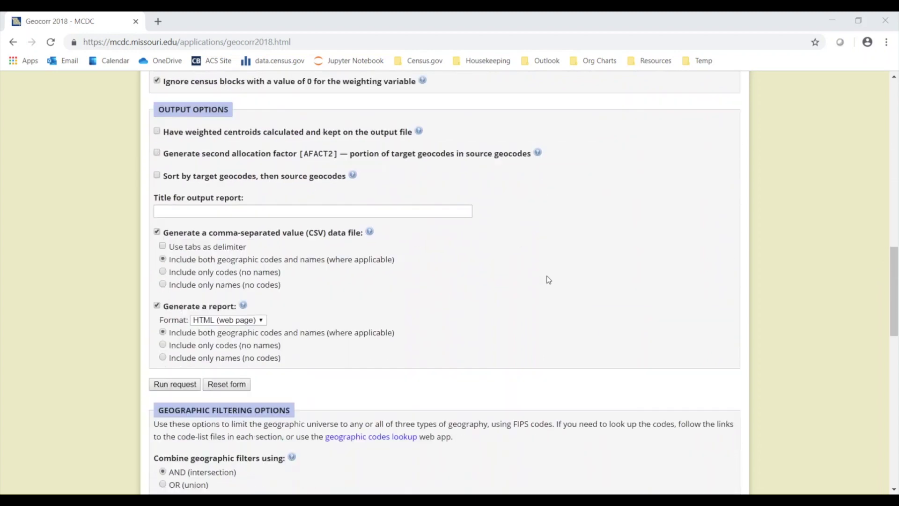
scroll(547, 279, down, 1)
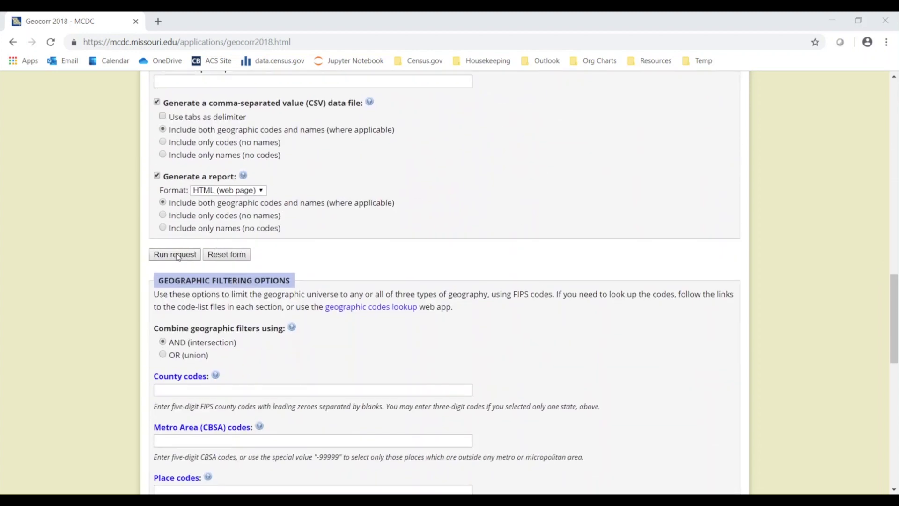
click(177, 258)
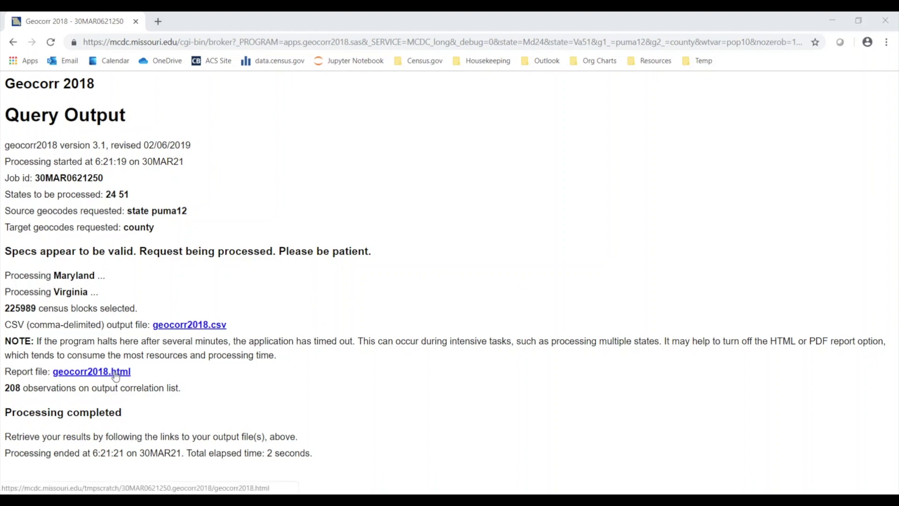
Download geocorr2018.csv from the Query Output page and open it in Excel.
click(178, 326)
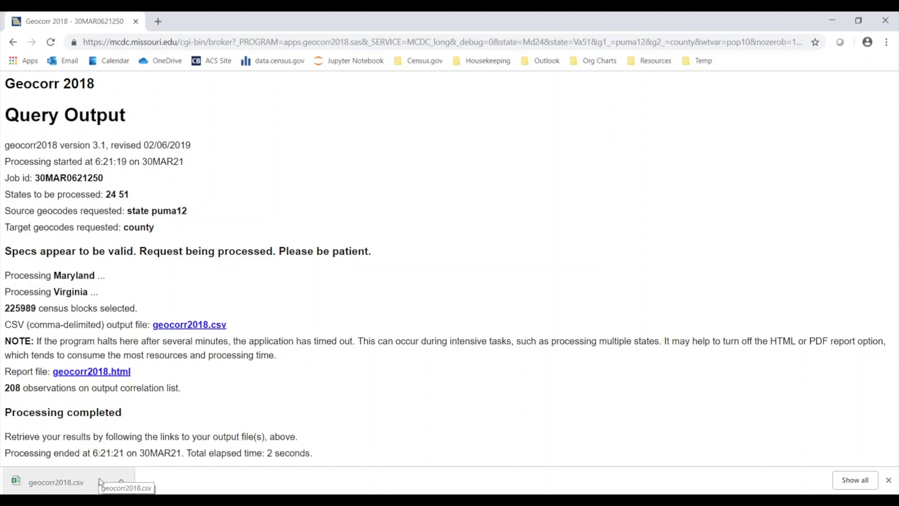
click(100, 478)
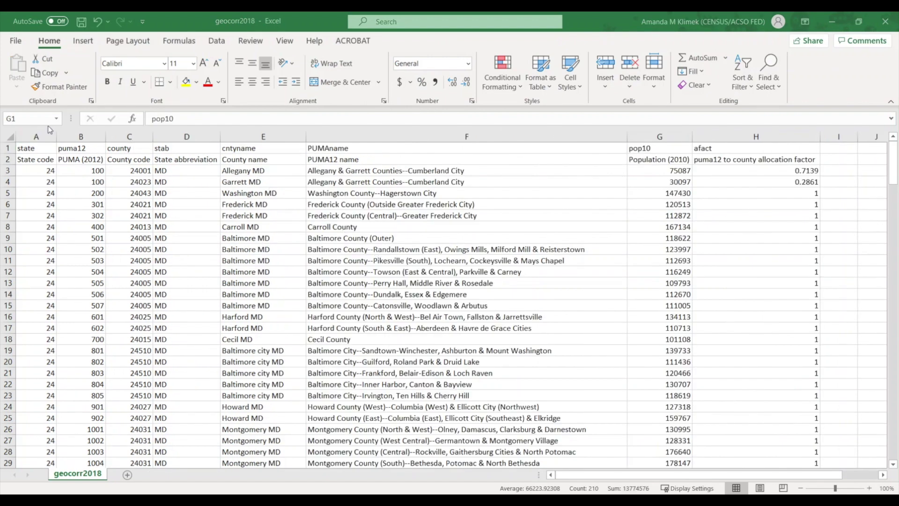
key(ctrl+space)
click(44, 135)
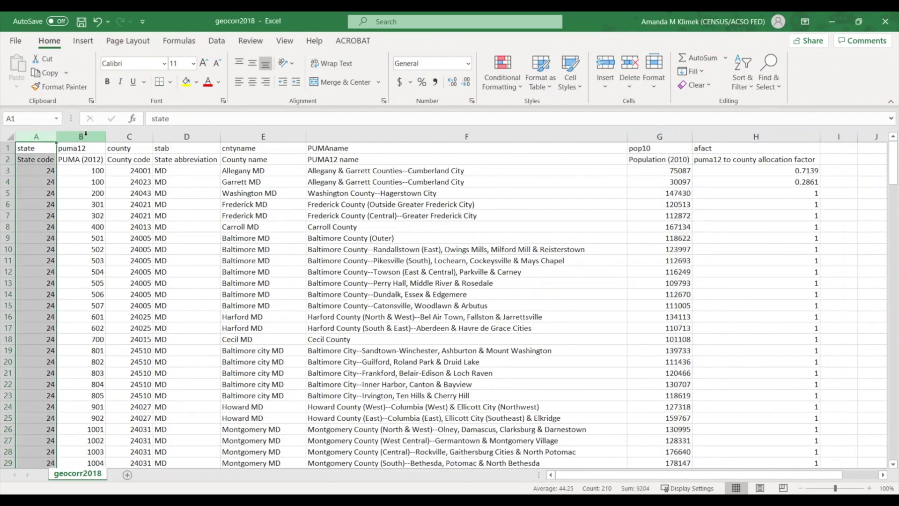
click(85, 135)
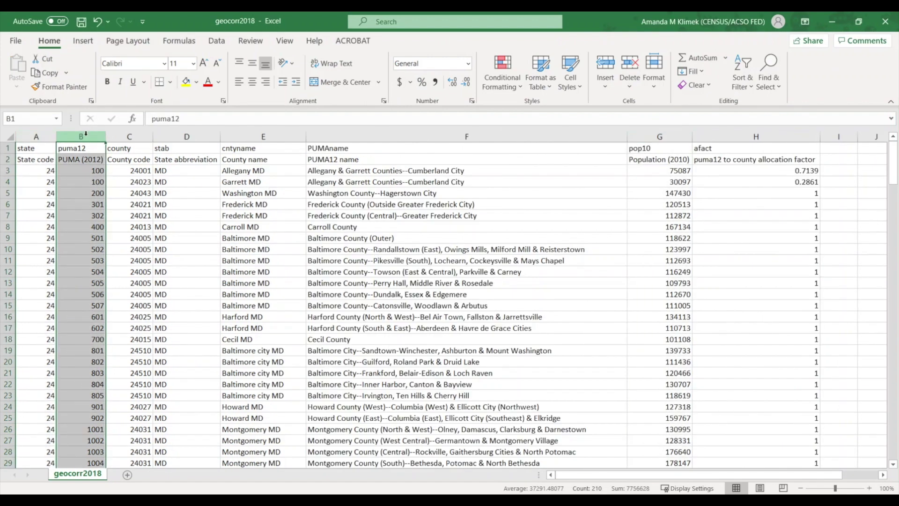
click(130, 135)
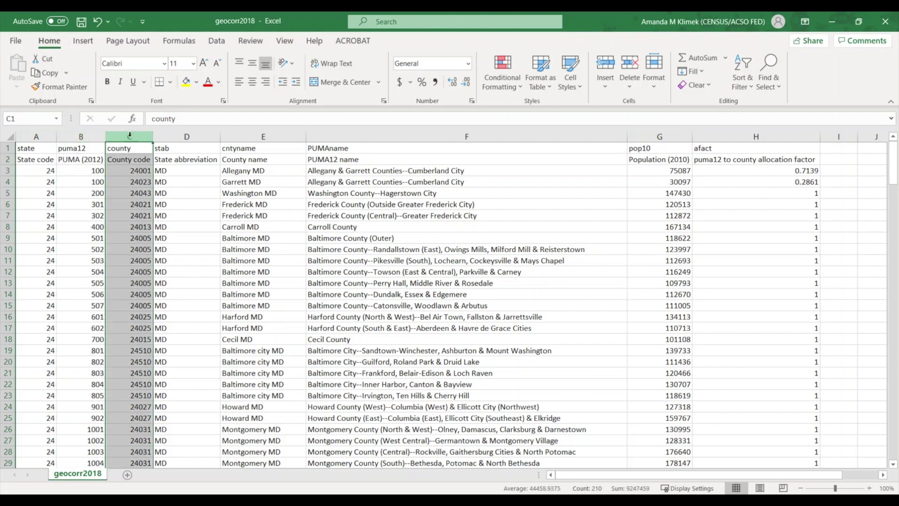
click(187, 135)
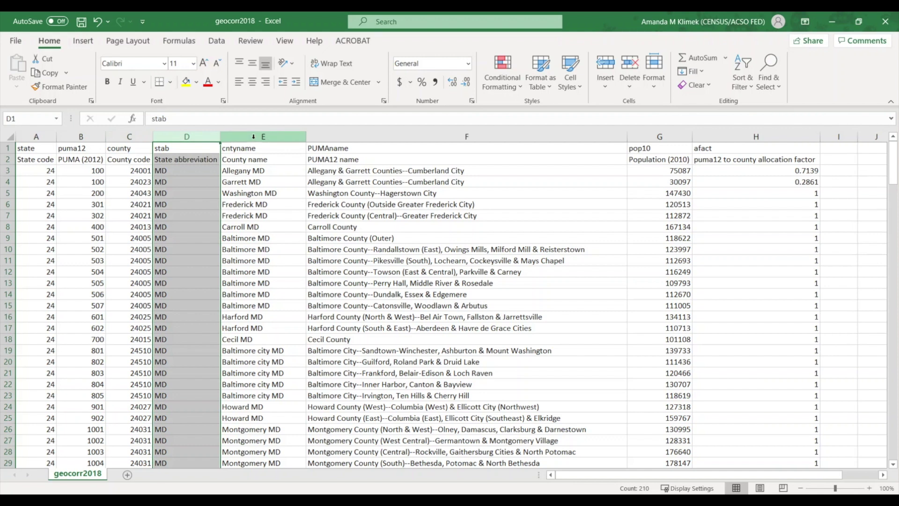
click(282, 137)
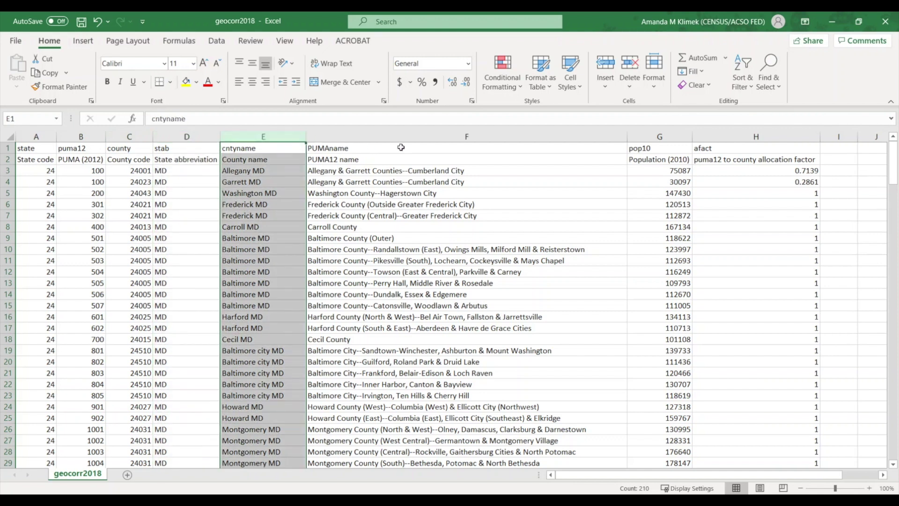
click(501, 135)
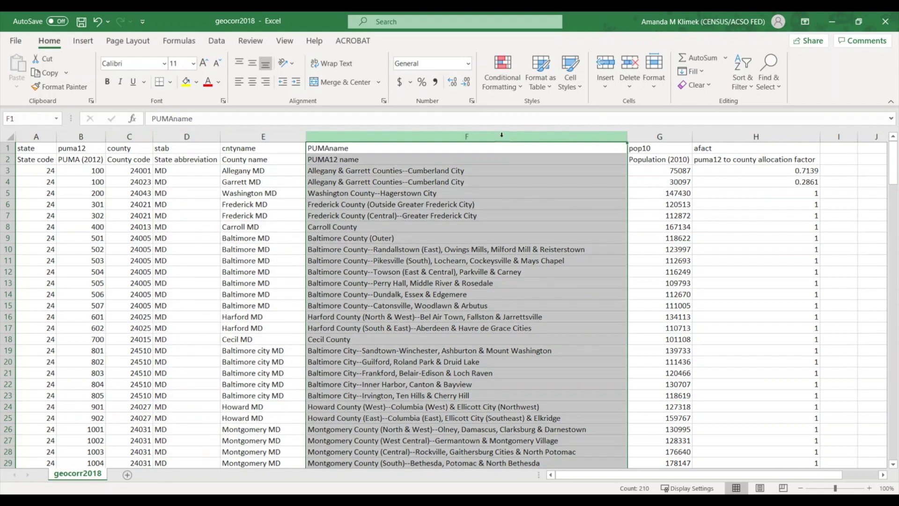
click(679, 138)
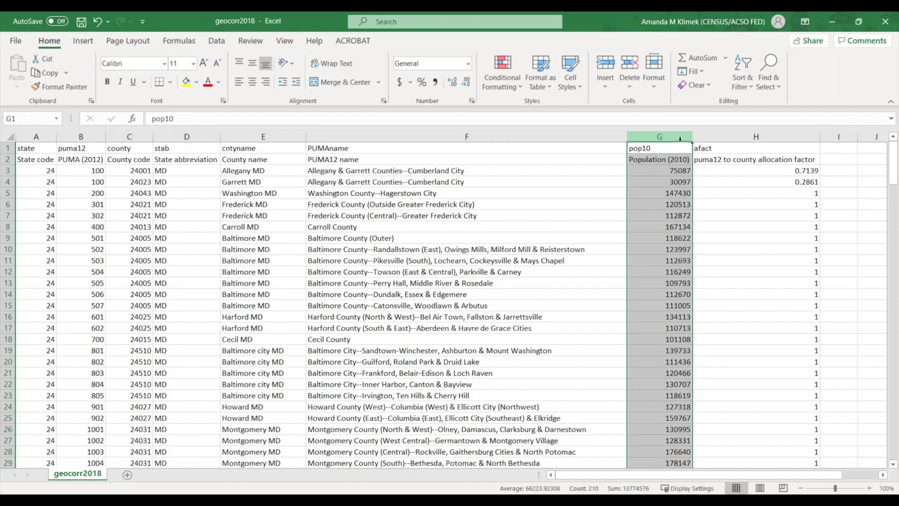
click(722, 138)
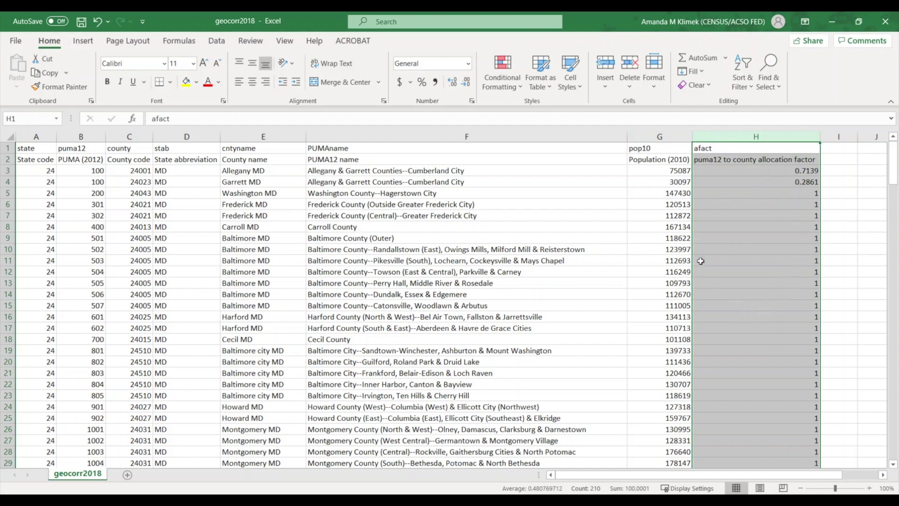
click(731, 244)
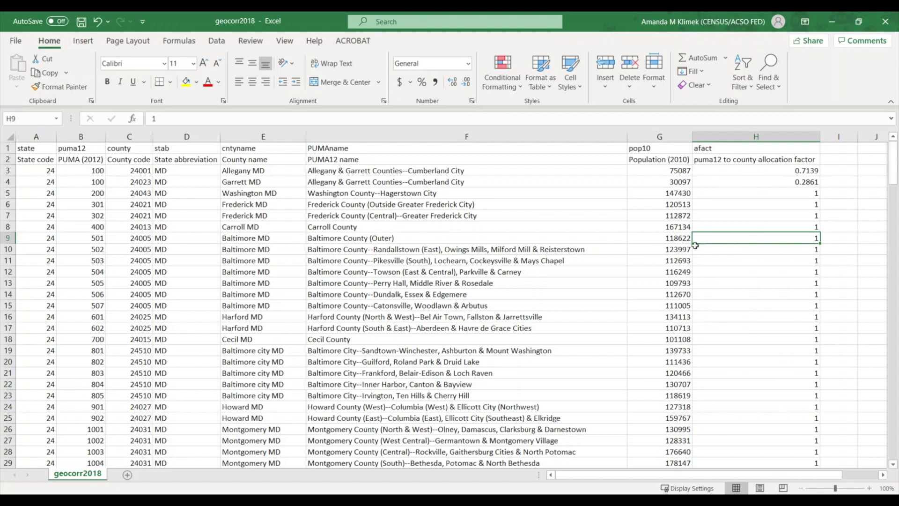
Select the seven Baltimore County PUMA names in column F.
click(412, 239)
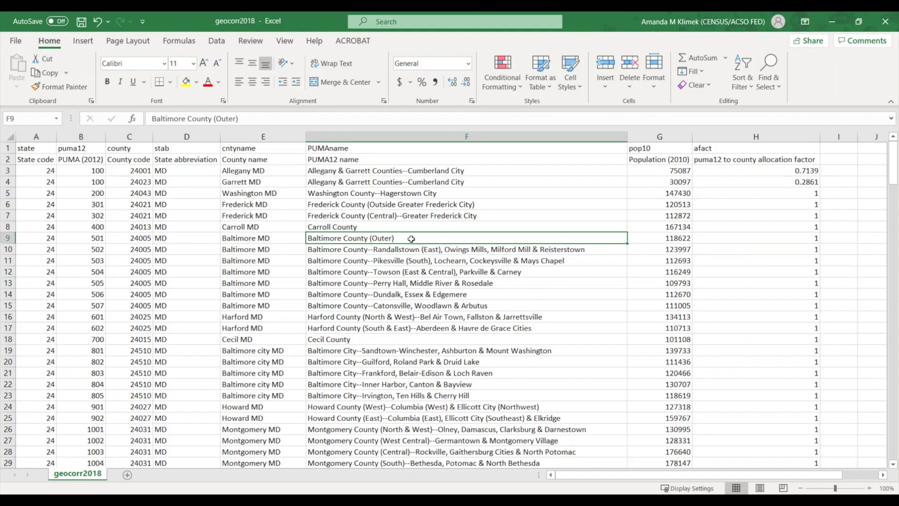
drag(411, 239, 574, 304)
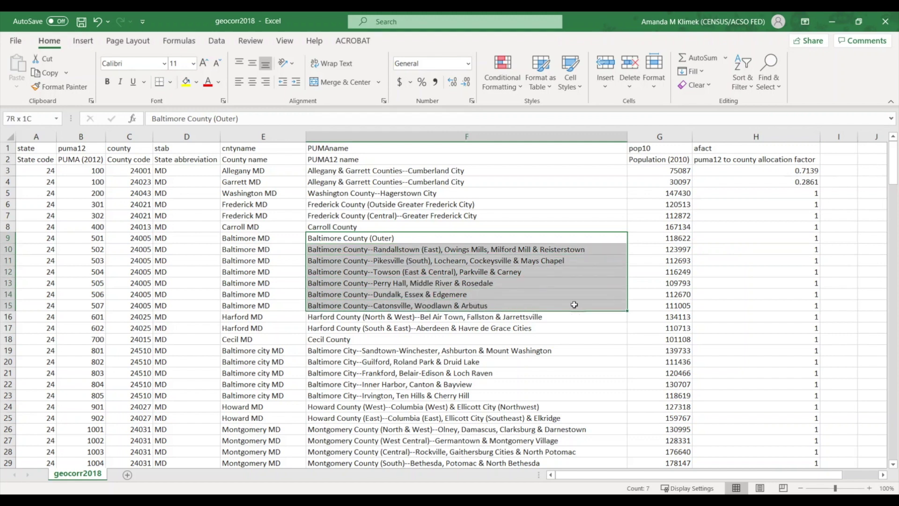
drag(574, 305, 578, 311)
drag(893, 166, 893, 436)
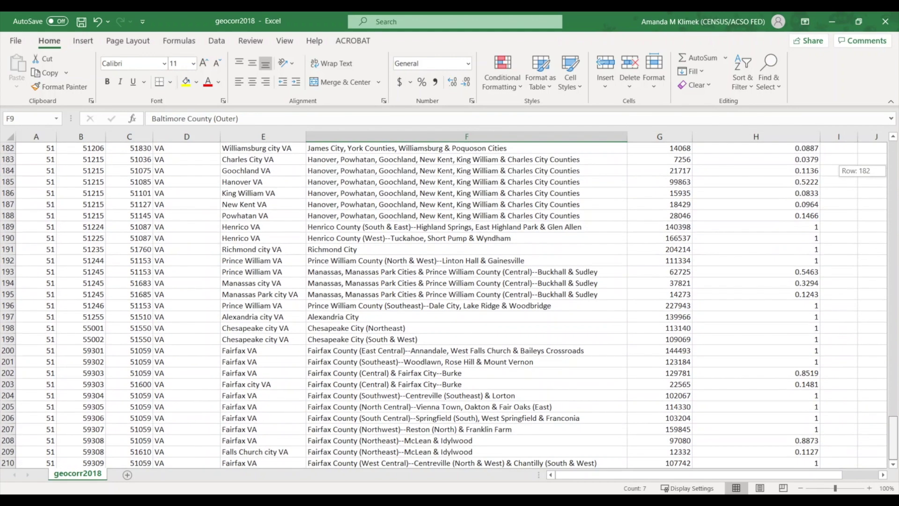
Review James City's PUMA row, its 0.4223 factor, and the four counties sharing that PUMA.
drag(892, 436, 893, 418)
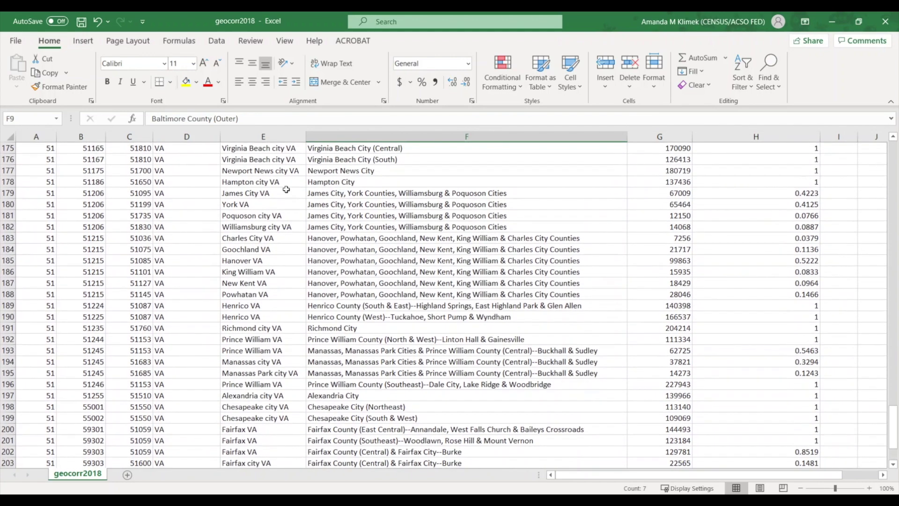
click(282, 192)
click(336, 192)
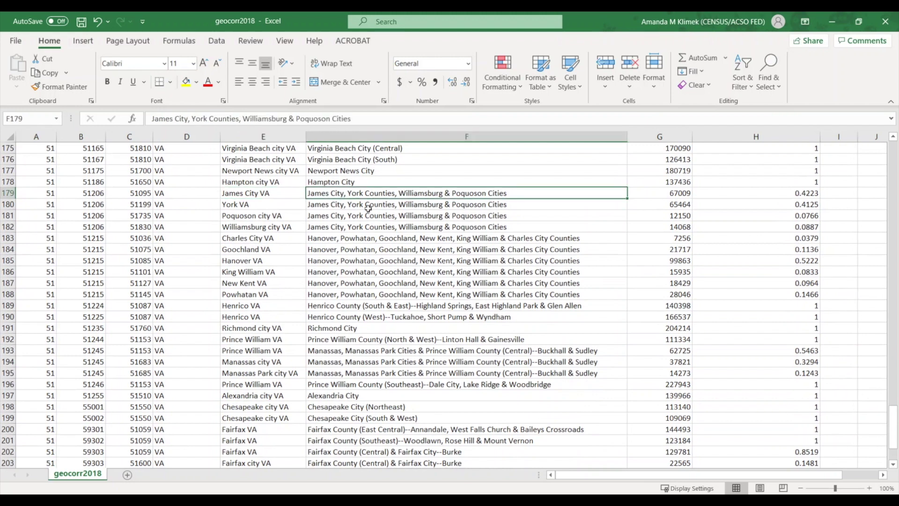
drag(261, 194, 359, 193)
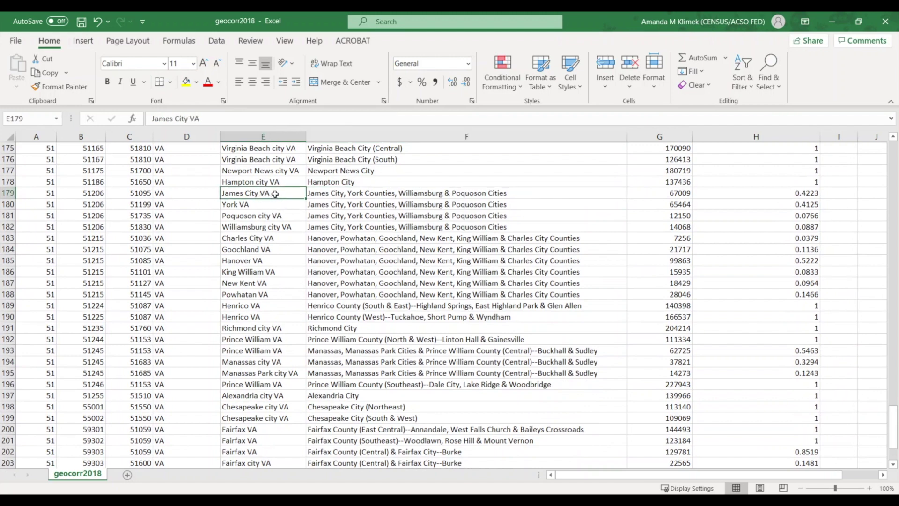
click(809, 191)
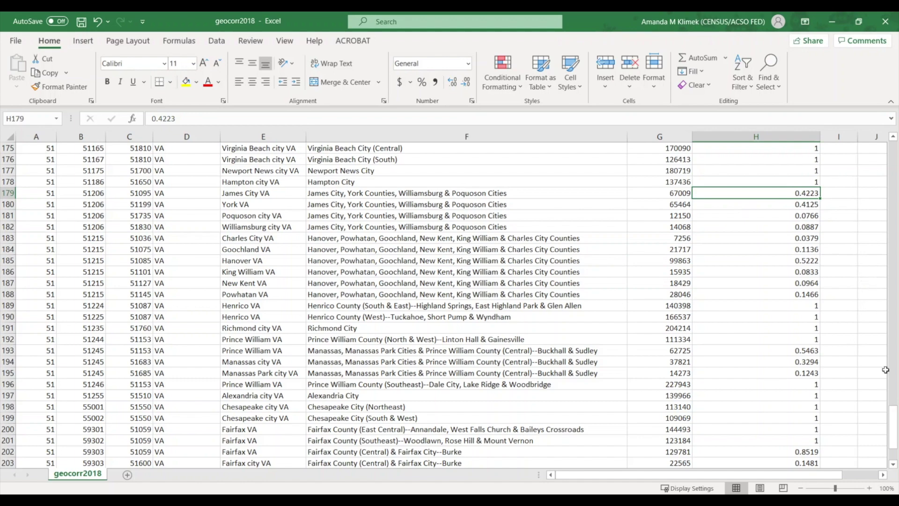
drag(897, 426, 892, 158)
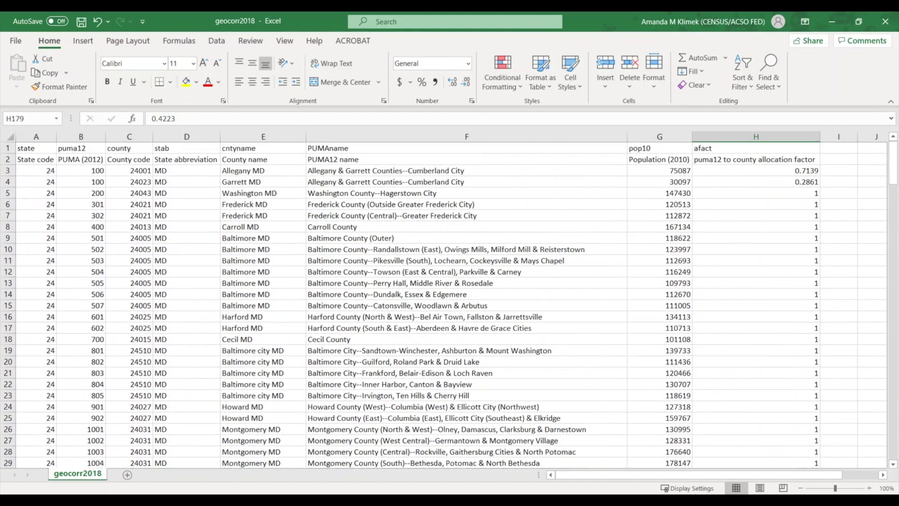
drag(893, 180, 877, 420)
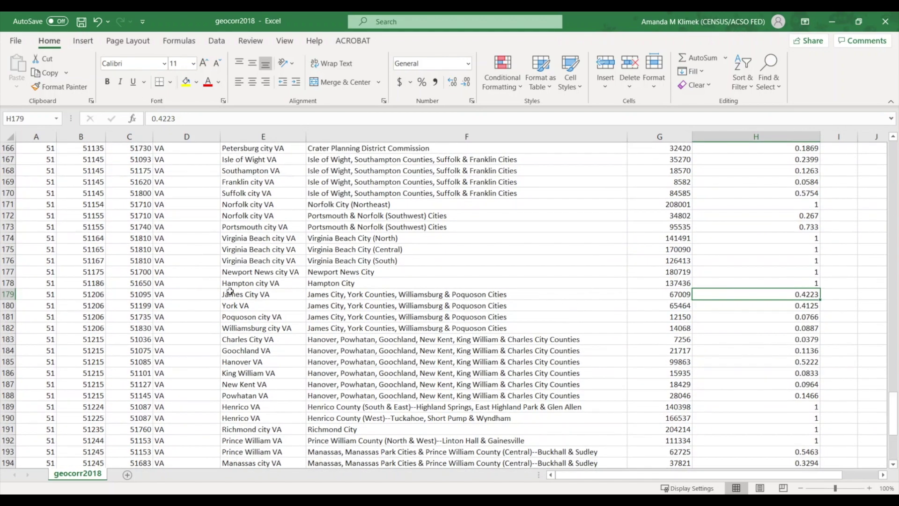
drag(398, 294, 393, 328)
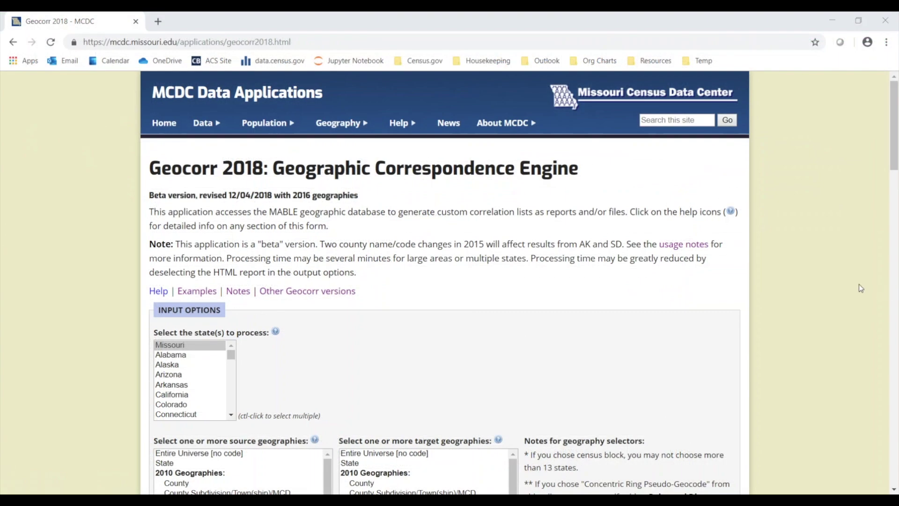
scroll(859, 288, down, 1)
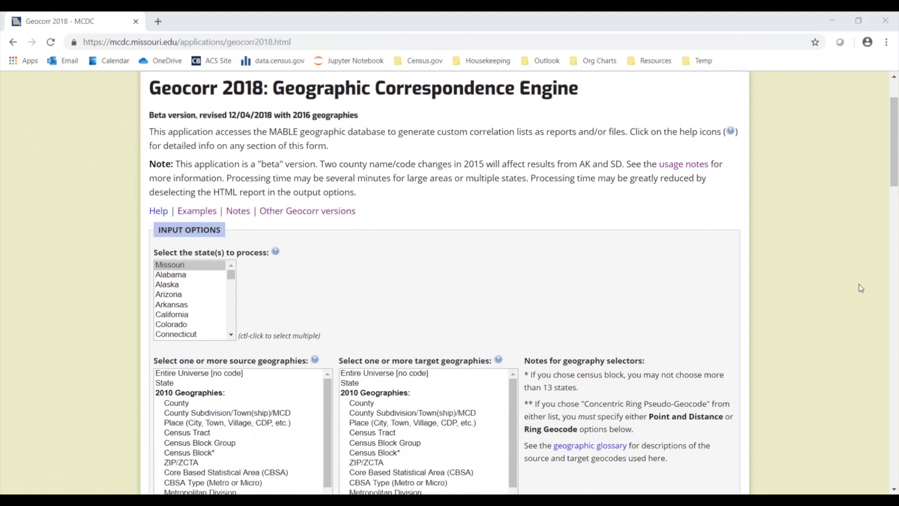
scroll(859, 288, down, 2)
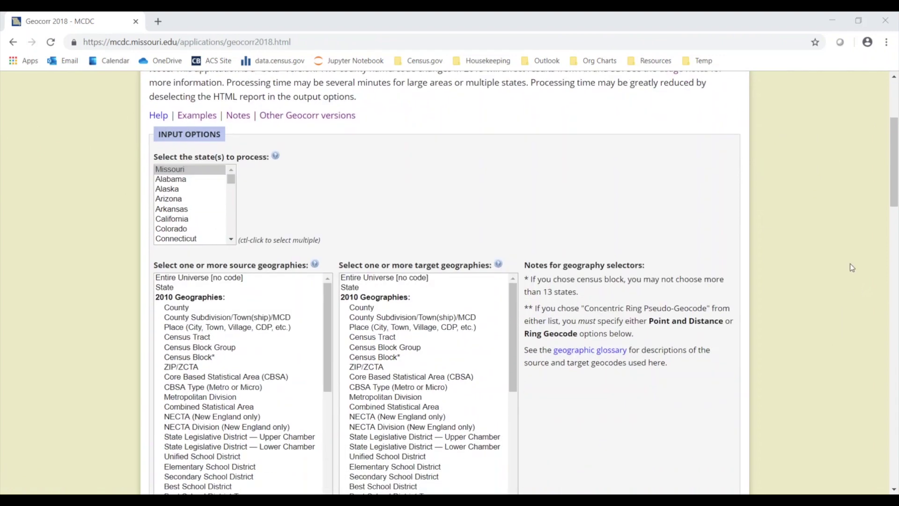
drag(893, 201, 893, 234)
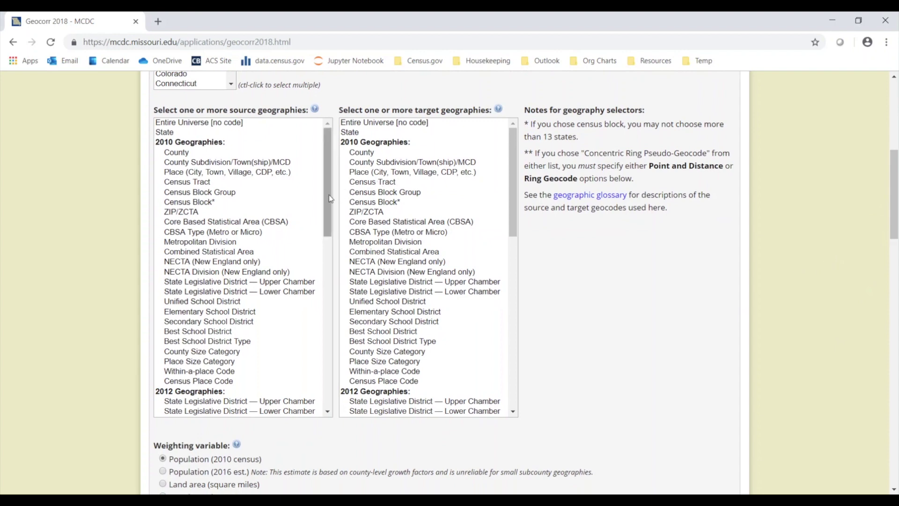
drag(329, 199, 320, 356)
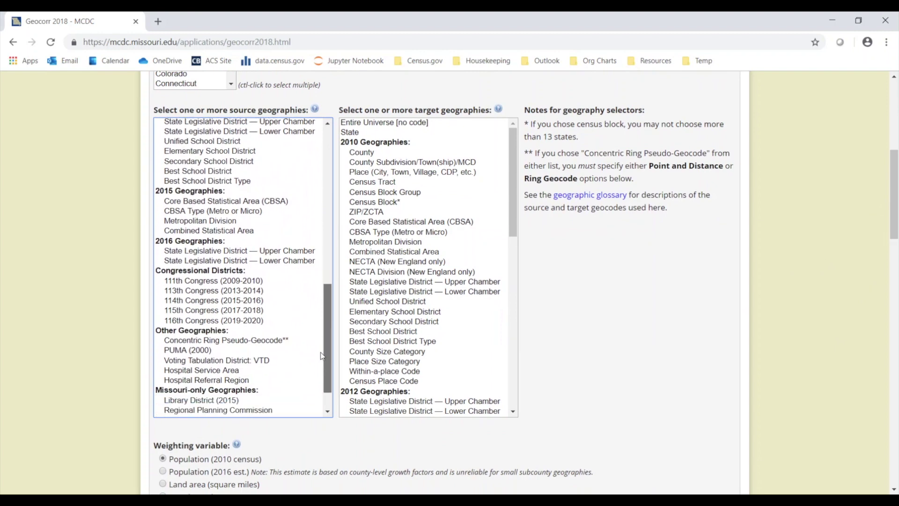
drag(321, 356, 328, 182)
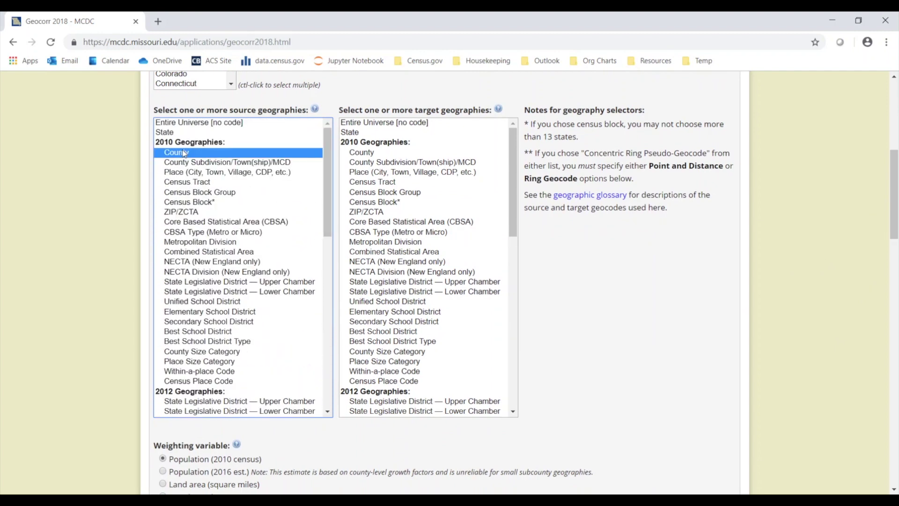
Select 2012 State Legislative District (Upper Chamber) in the target geographies list.
click(438, 402)
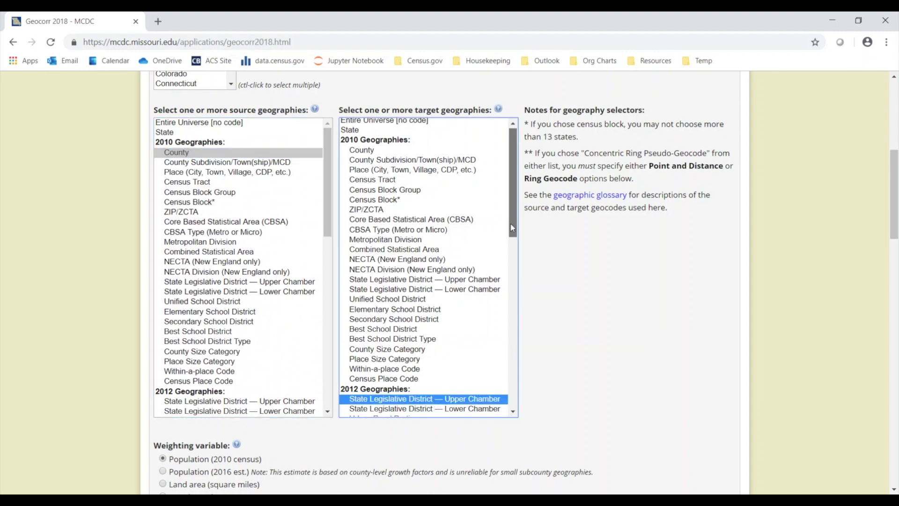
drag(511, 223, 513, 230)
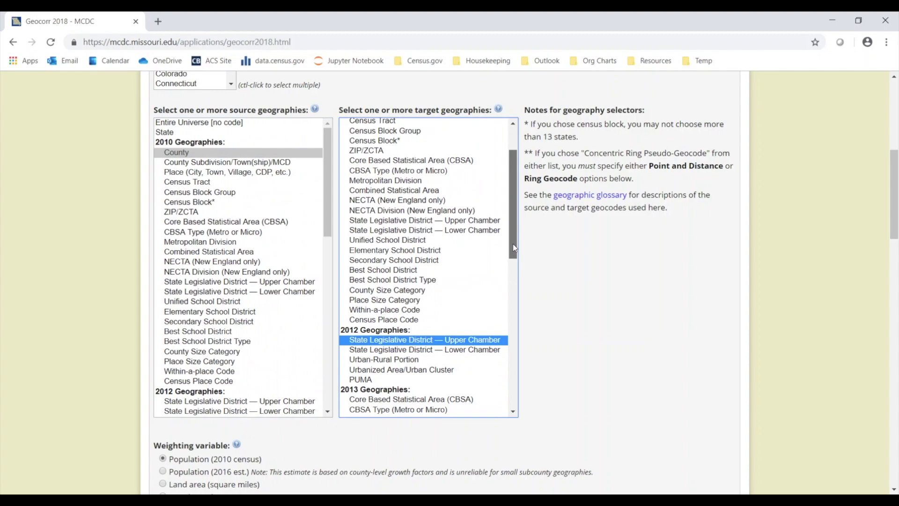
click(669, 305)
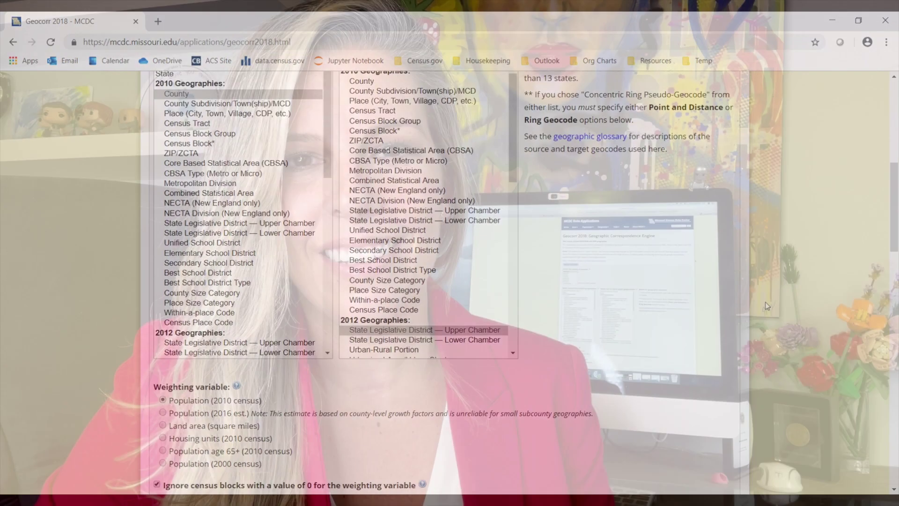